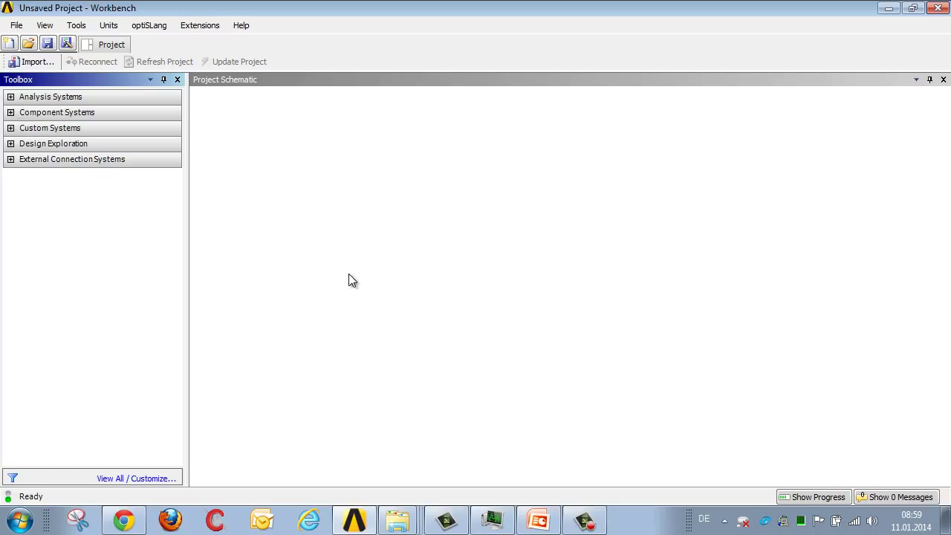
Step: Add a Finite Element Modeler system to the project schematic
left_click(12, 113)
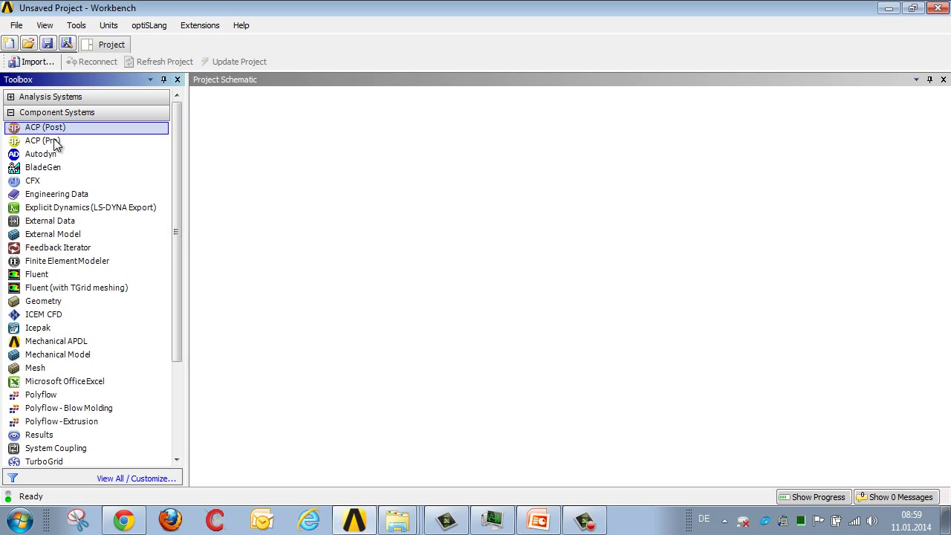
left_click_drag(81, 260, 260, 132)
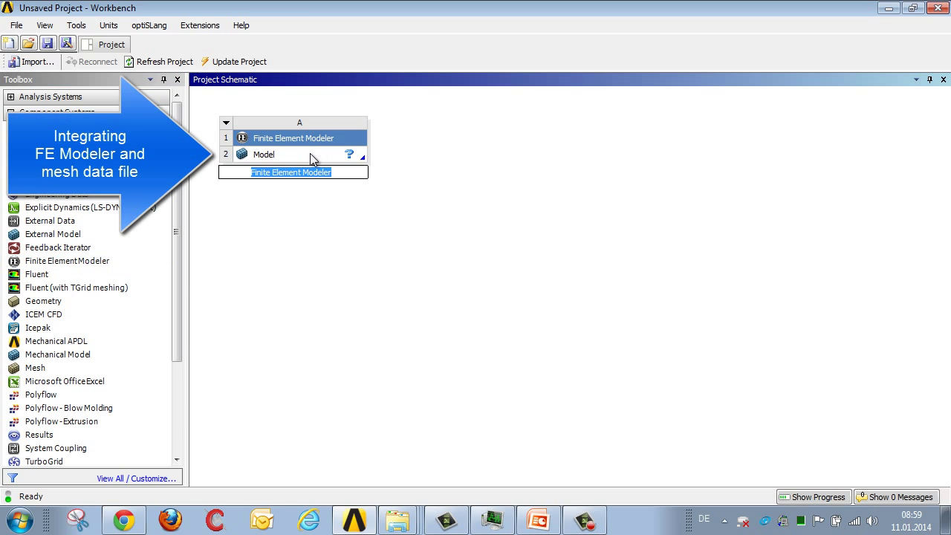
left_click(310, 153)
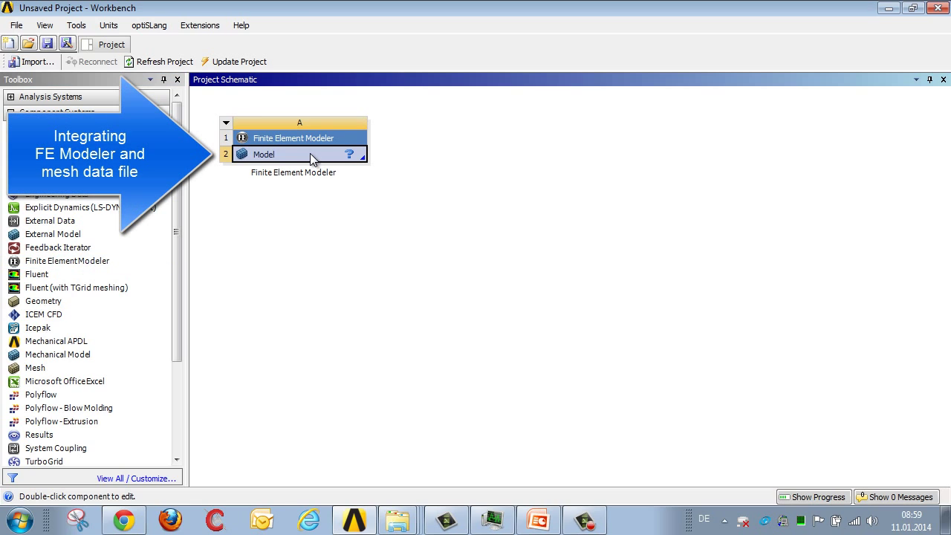
Step: Attach Housing.cdb as a Mechanical APDL input mesh to the Model cell
right_click(310, 153)
mouse_move(380, 199)
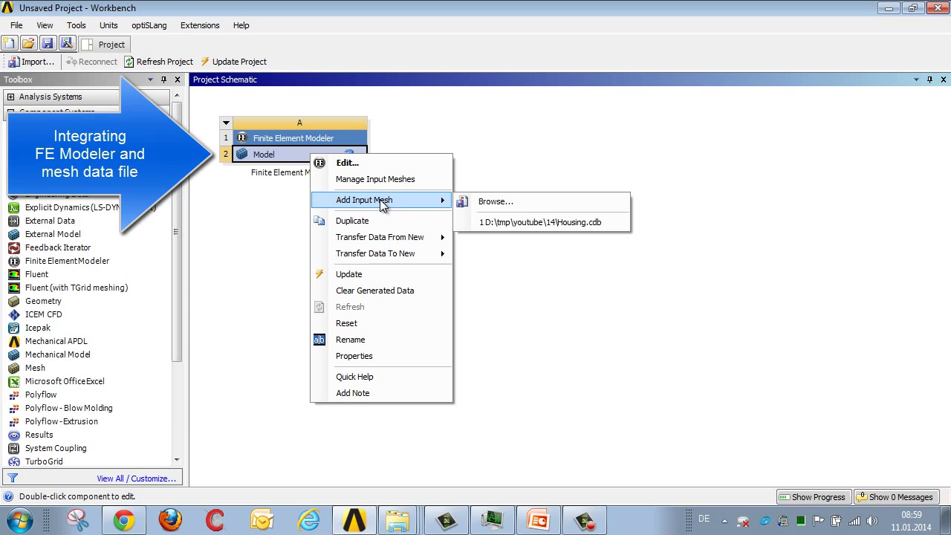
left_click(498, 203)
left_click(599, 416)
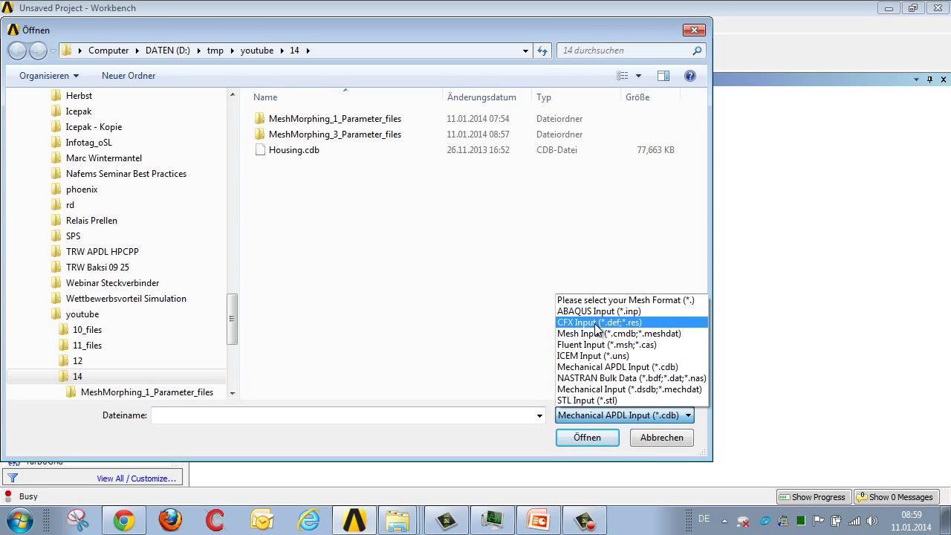
left_click(631, 367)
left_click(287, 152)
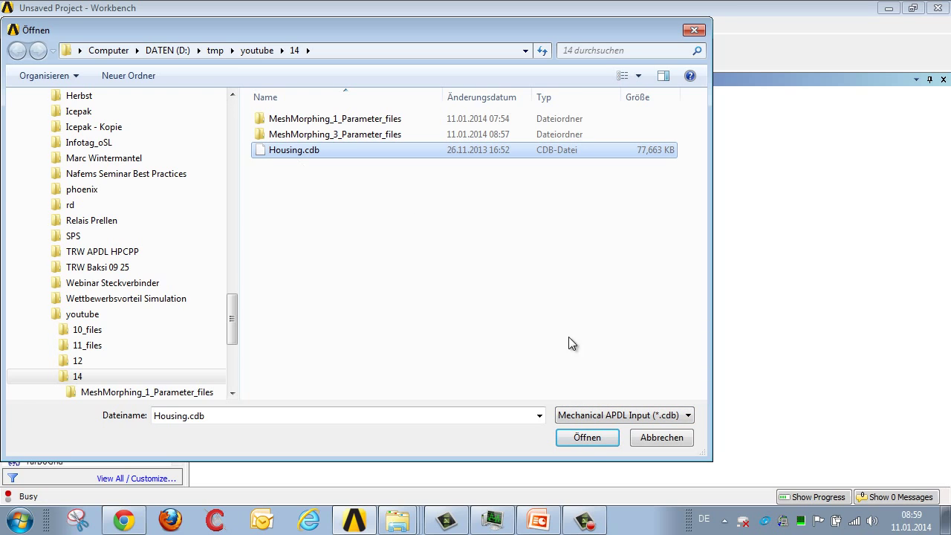
left_click(587, 438)
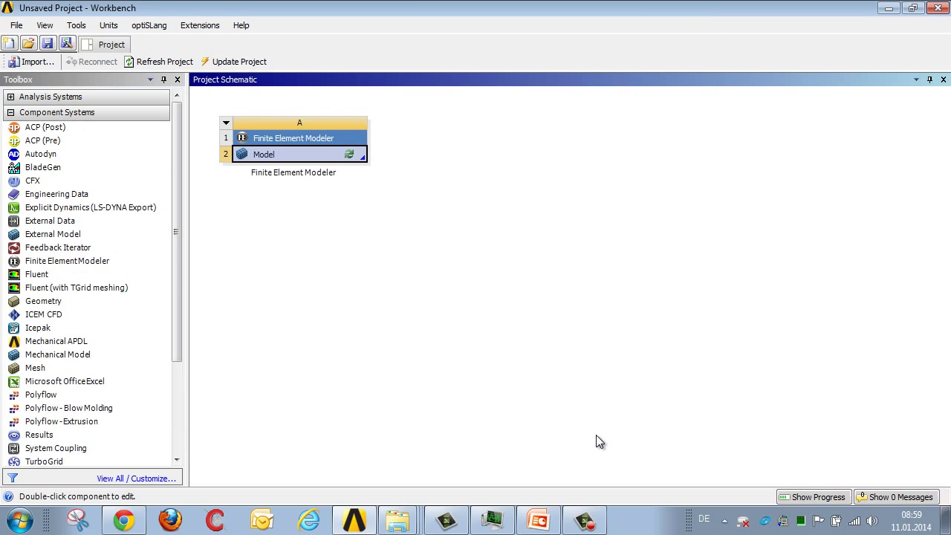
Step: Open the housing mesh and view MORPHING_SELECTION_1, _2 and _3 among its 21 components
double_click(298, 154)
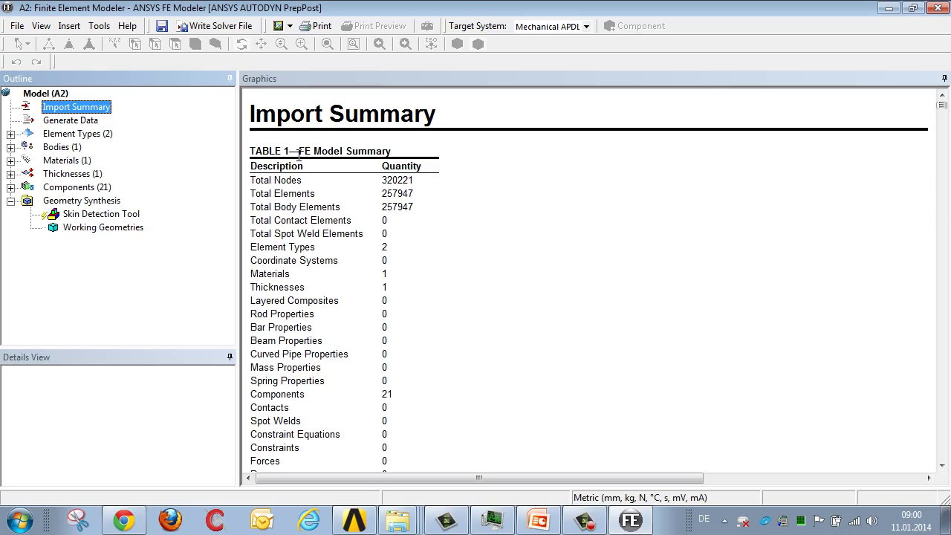
left_click(71, 148)
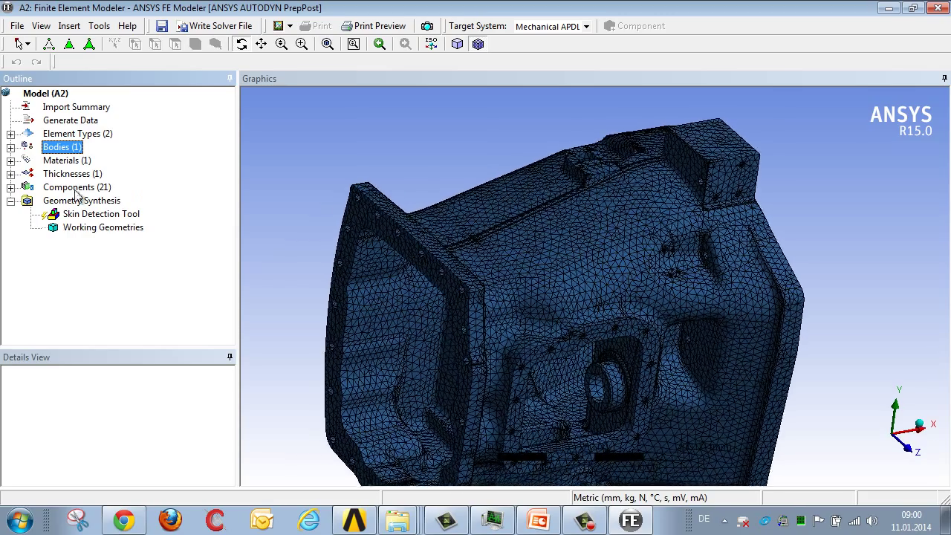
left_click(11, 188)
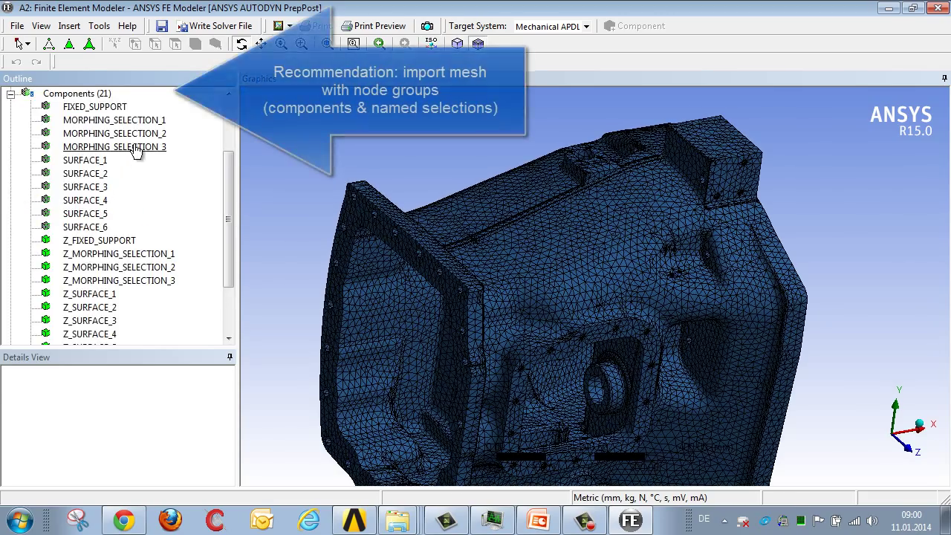
left_click(146, 121)
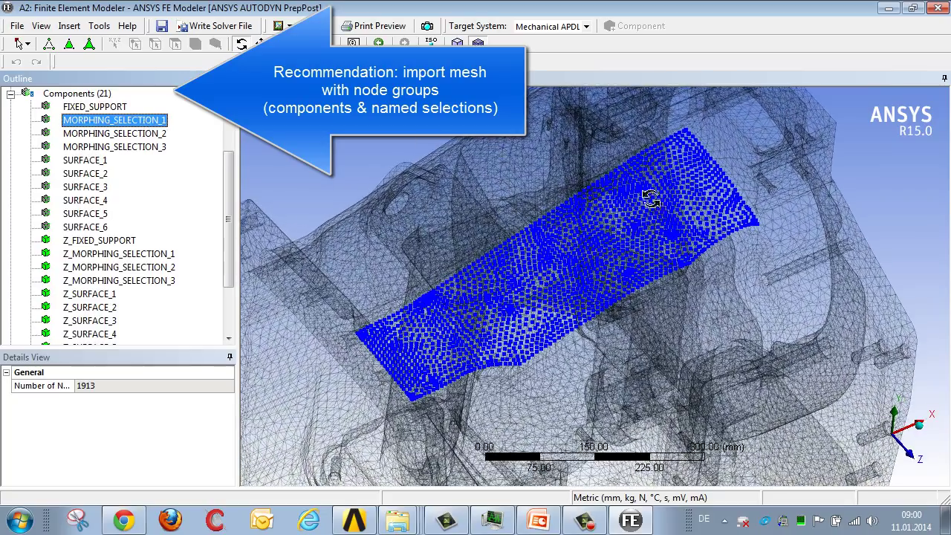
left_click(147, 134)
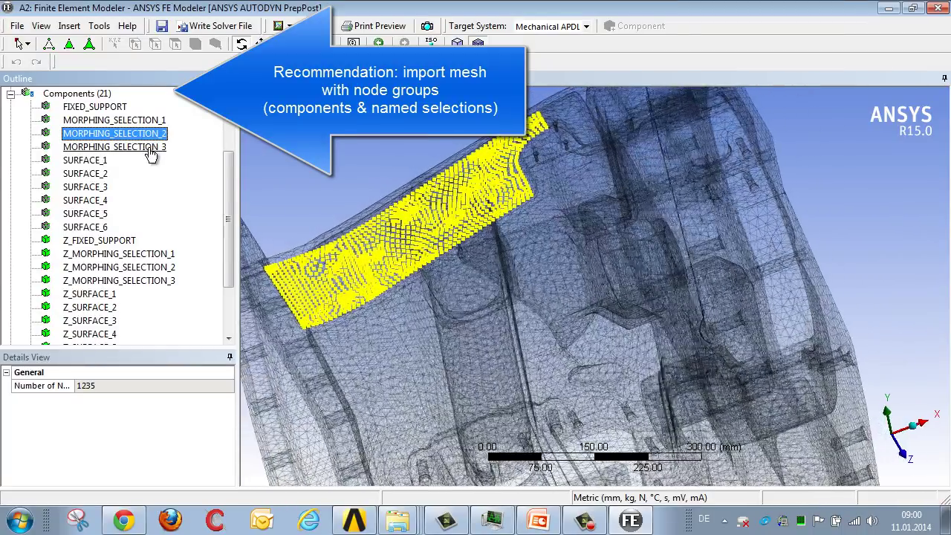
left_click(149, 147)
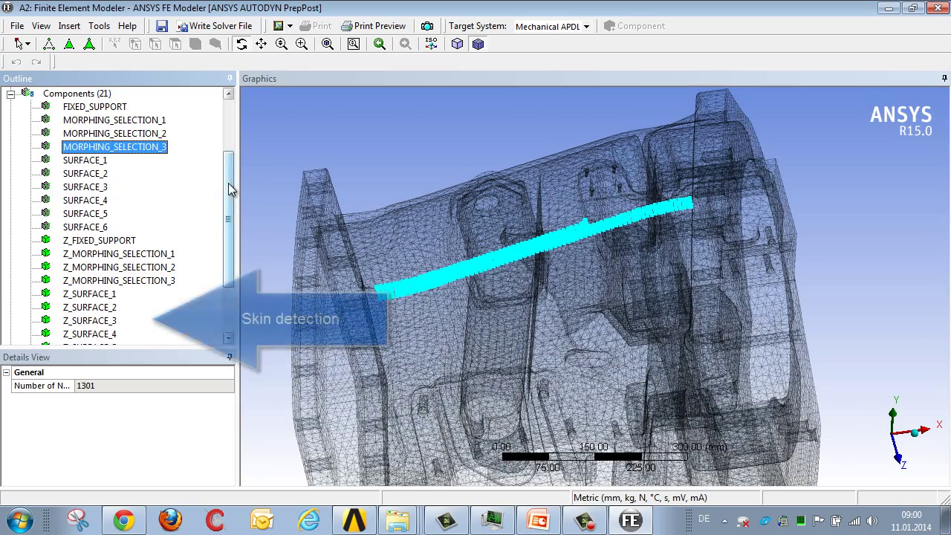
left_click_drag(228, 182, 240, 261)
Step: Create skin components from the housing mesh, then synthesize an Initial Geometry from them
left_click(132, 321)
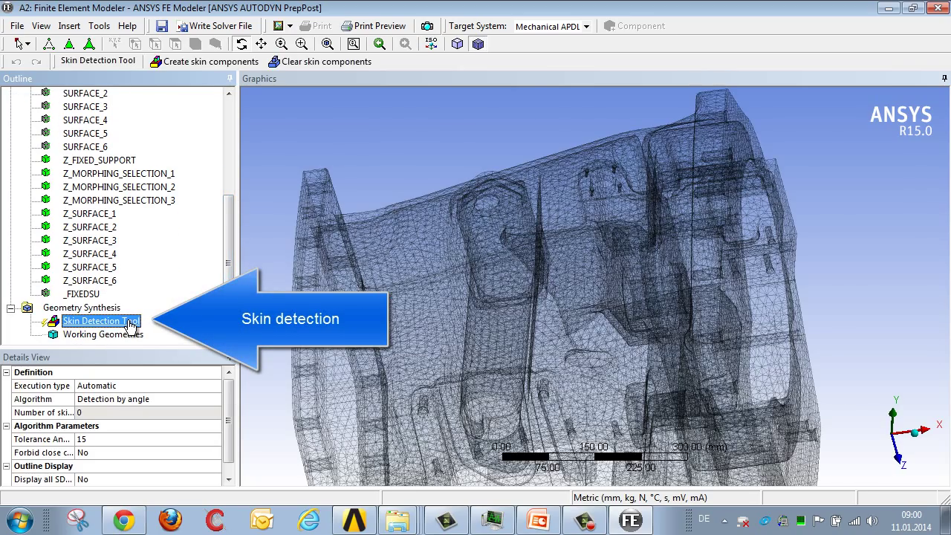
right_click(132, 324)
left_click(161, 330)
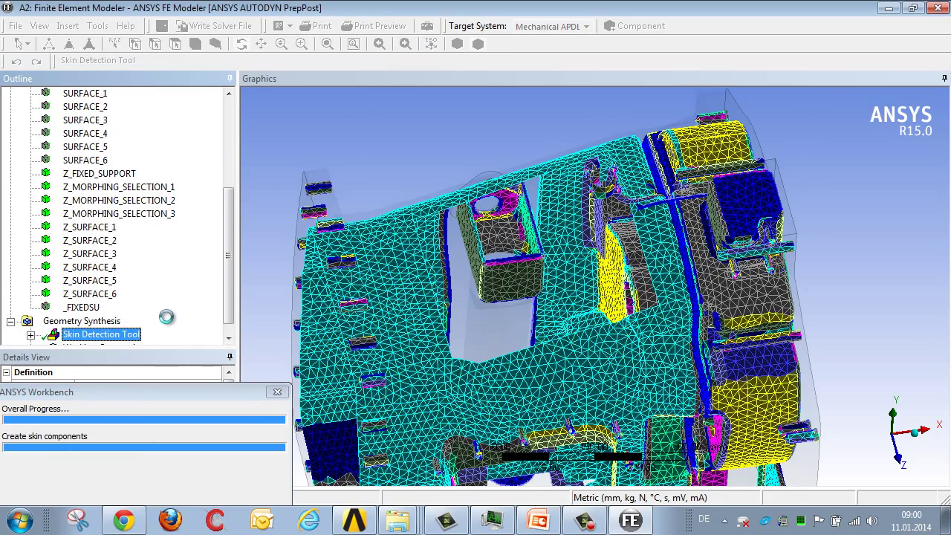
left_click(100, 322)
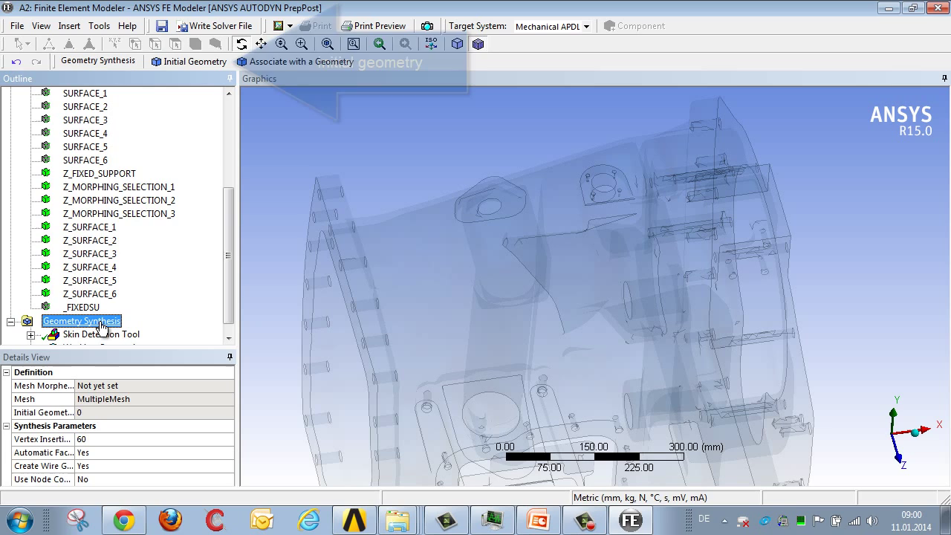
left_click(197, 61)
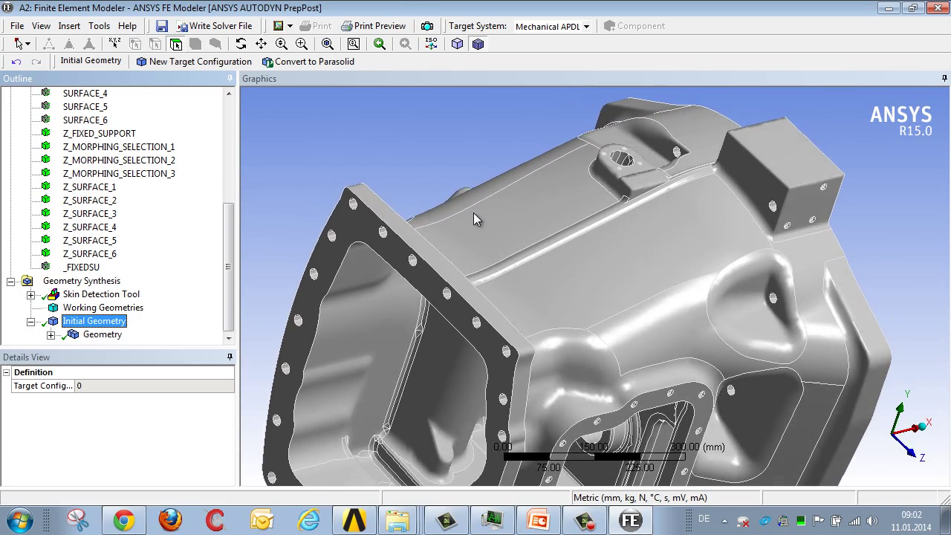
Step: Add a target configuration offsetting the top rib face by 1, then generate its design point
left_click(474, 212)
left_click(404, 150)
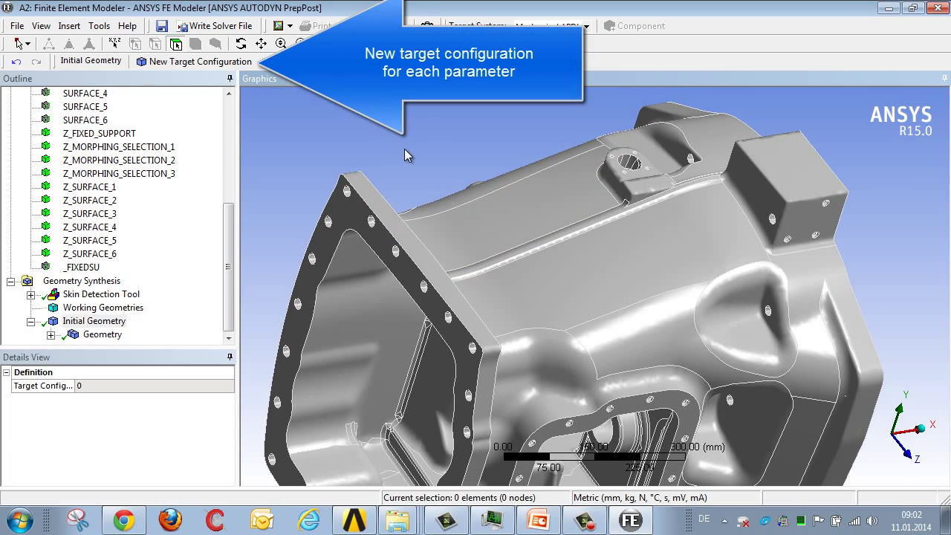
left_click(185, 64)
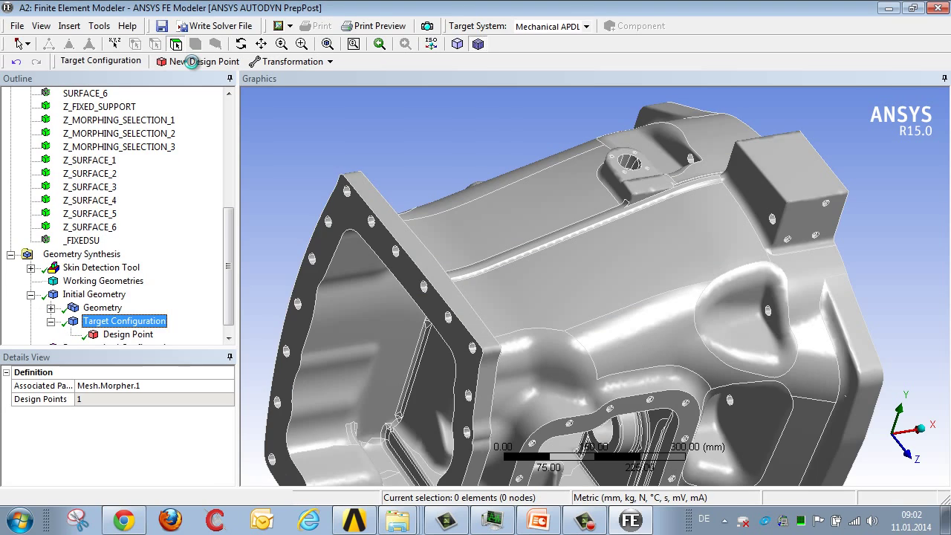
left_click(558, 245)
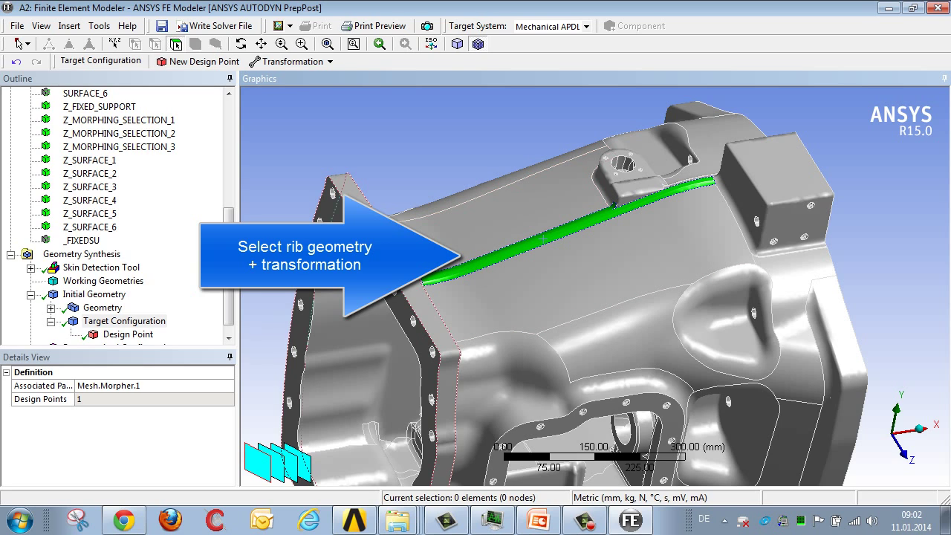
left_click(286, 62)
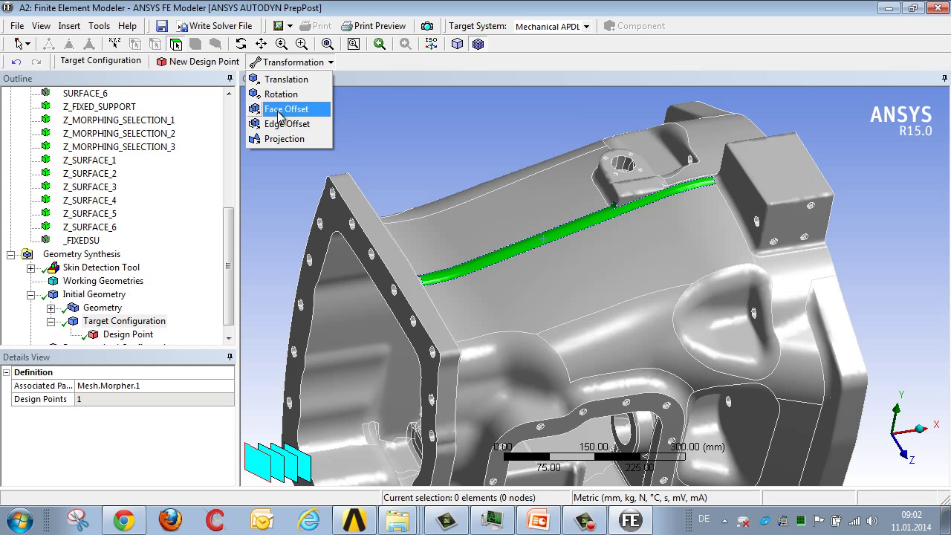
left_click(286, 109)
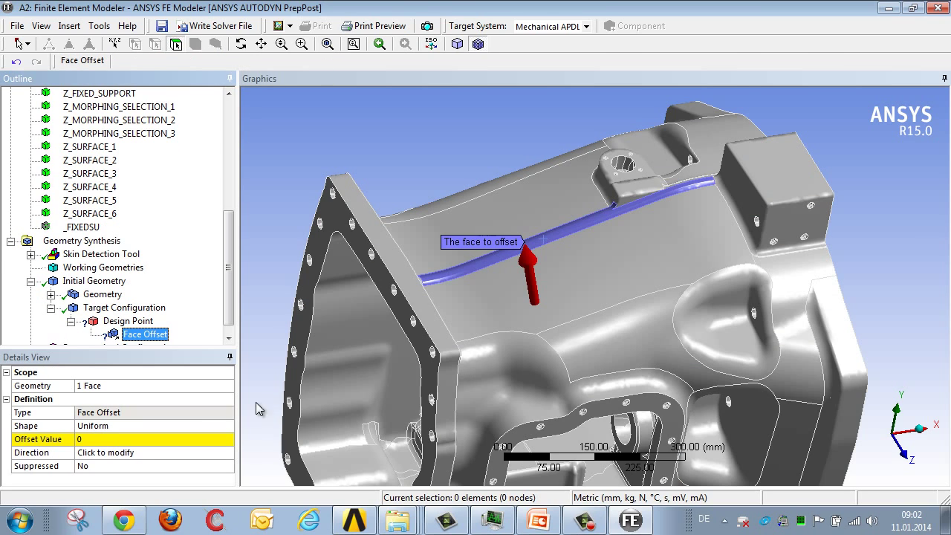
left_click(149, 439)
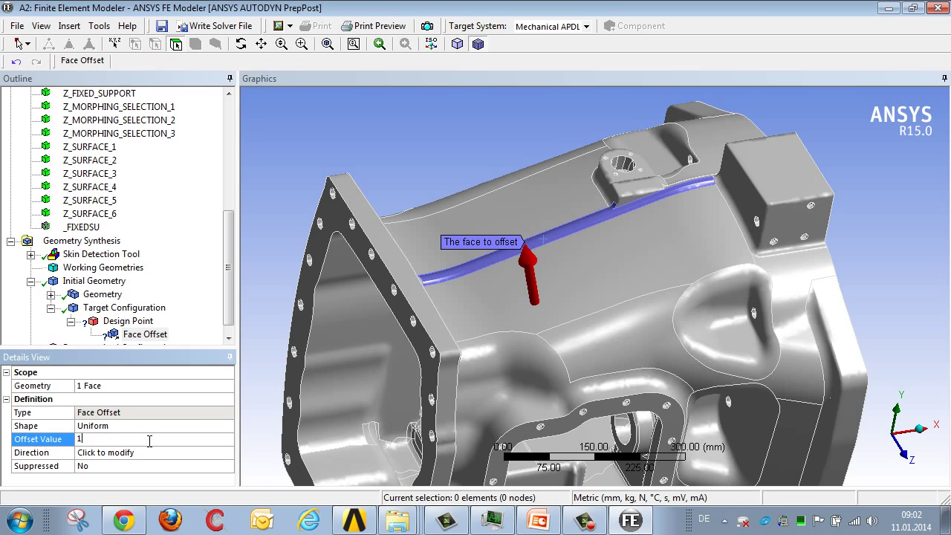
type("1")
key("Return")
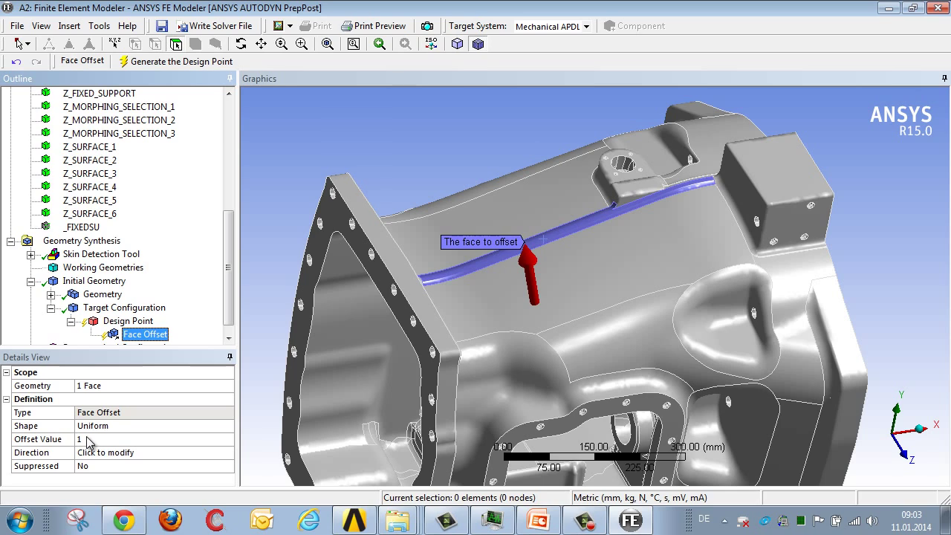
left_click(217, 63)
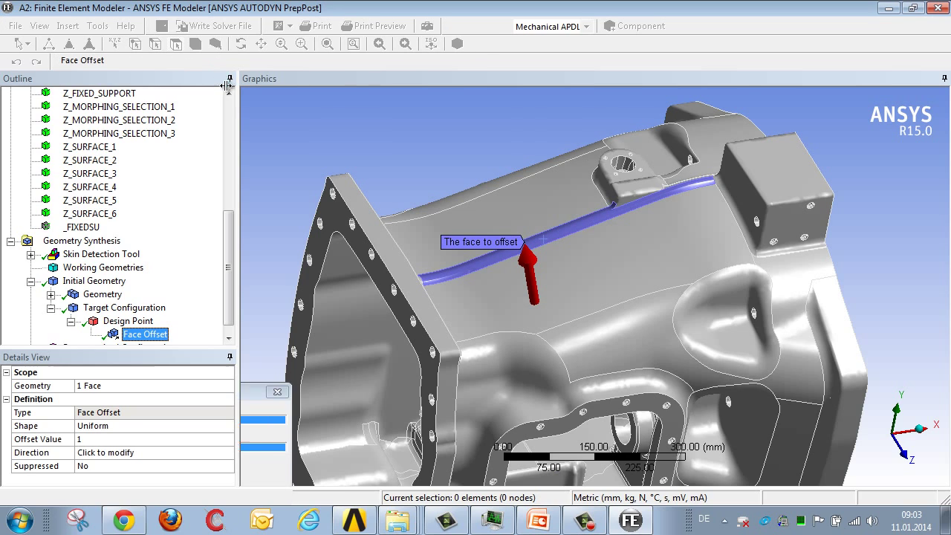
Step: Add another target configuration with a Face Offset of 1 on the narrow upper strip
left_click(108, 284)
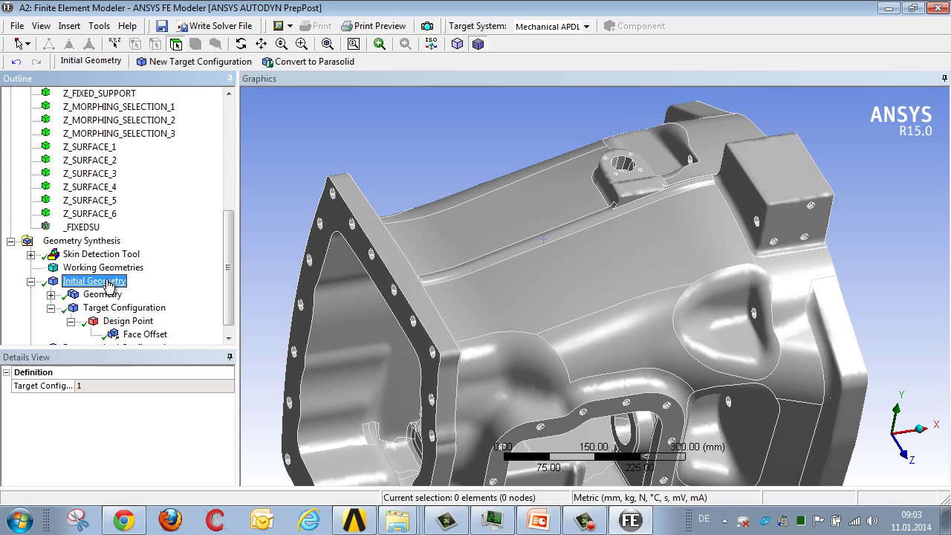
left_click(188, 61)
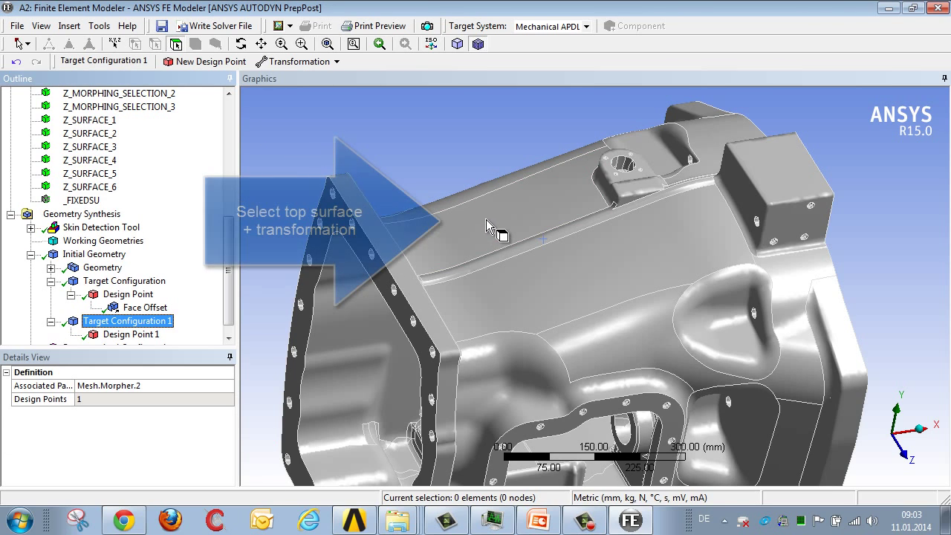
left_click(537, 248)
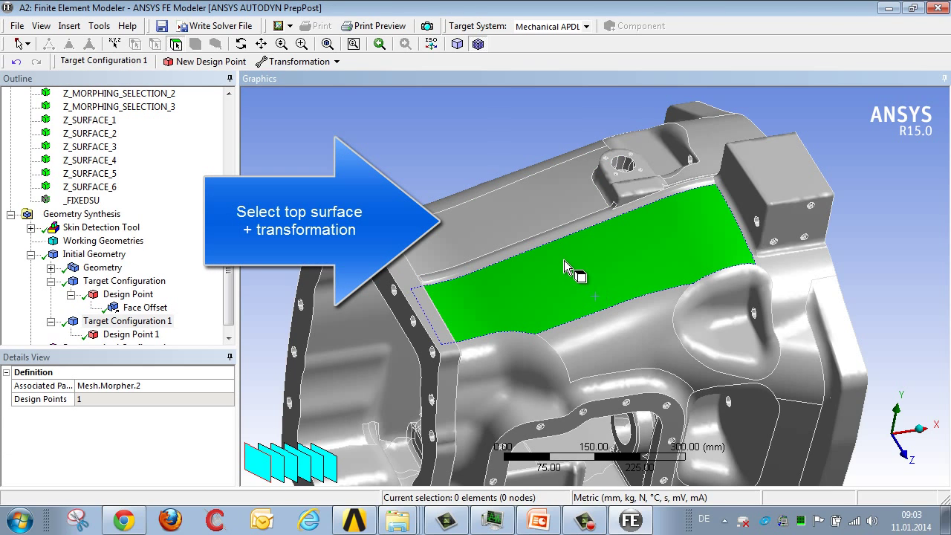
left_click(503, 215)
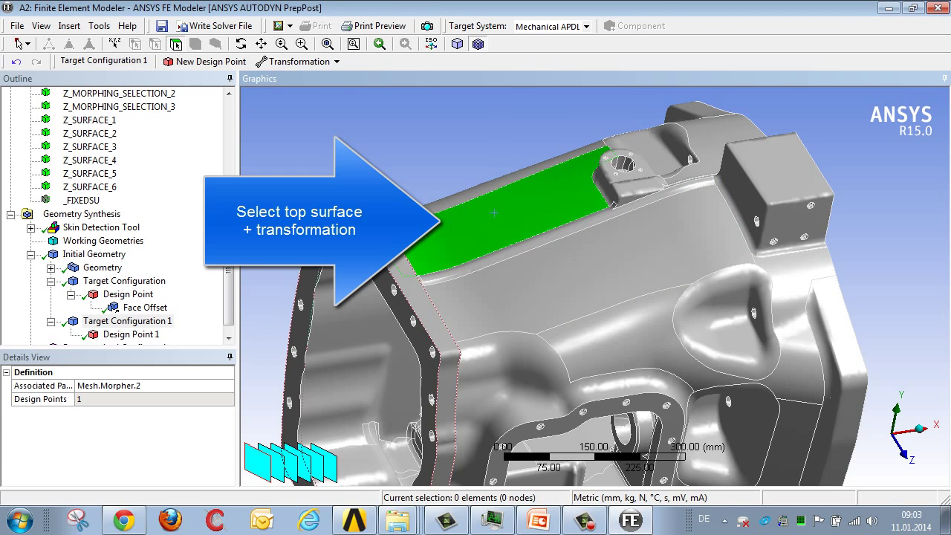
left_click(297, 61)
left_click(301, 109)
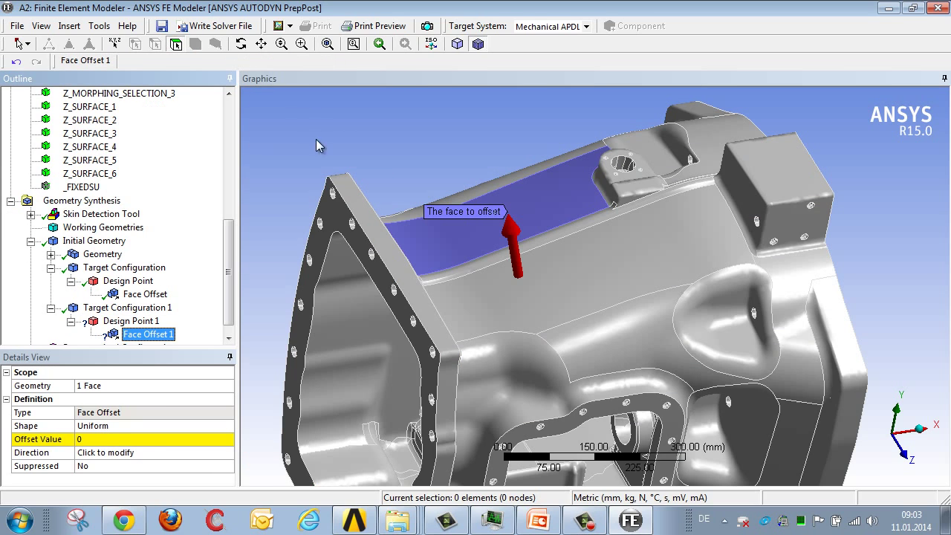
left_click(142, 438)
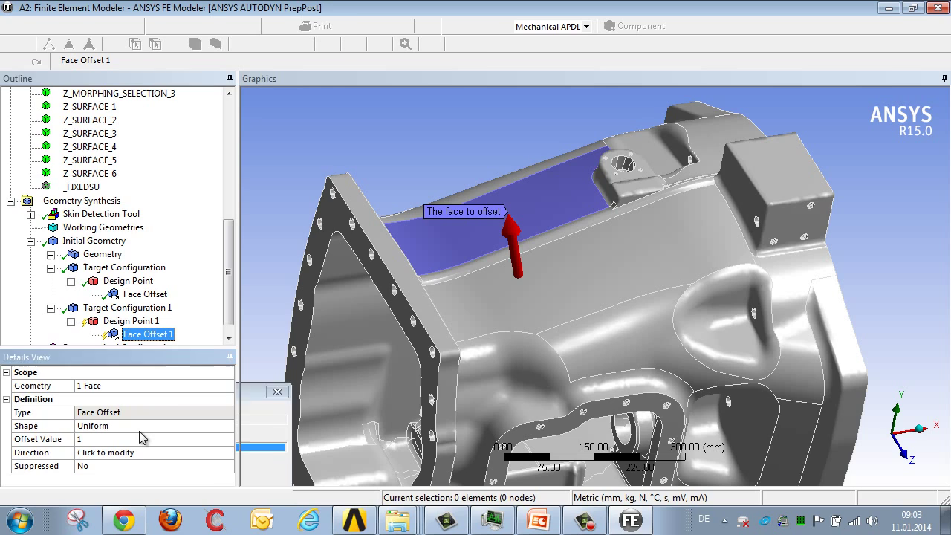
key("Return")
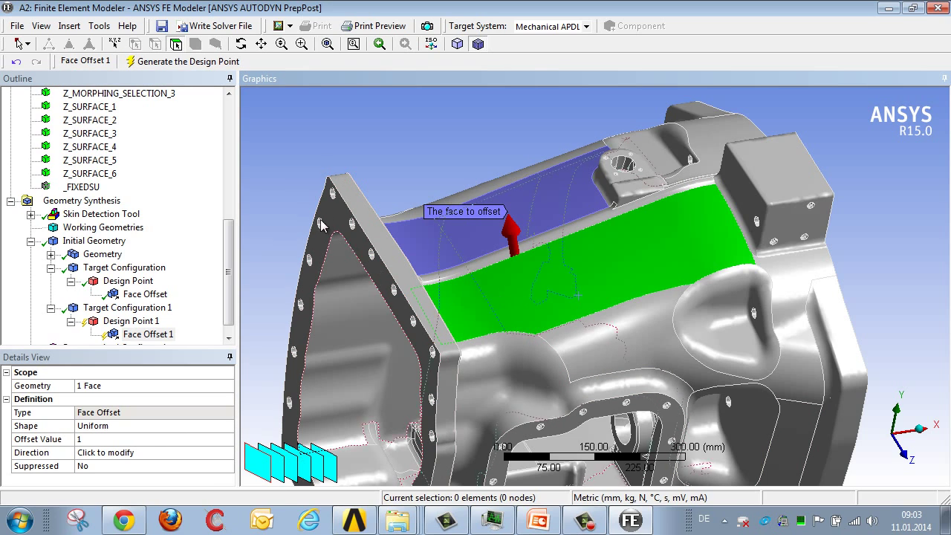
Step: Add a second Face Offset of 1 on the housing's top surface in Design Point 1
left_click(132, 320)
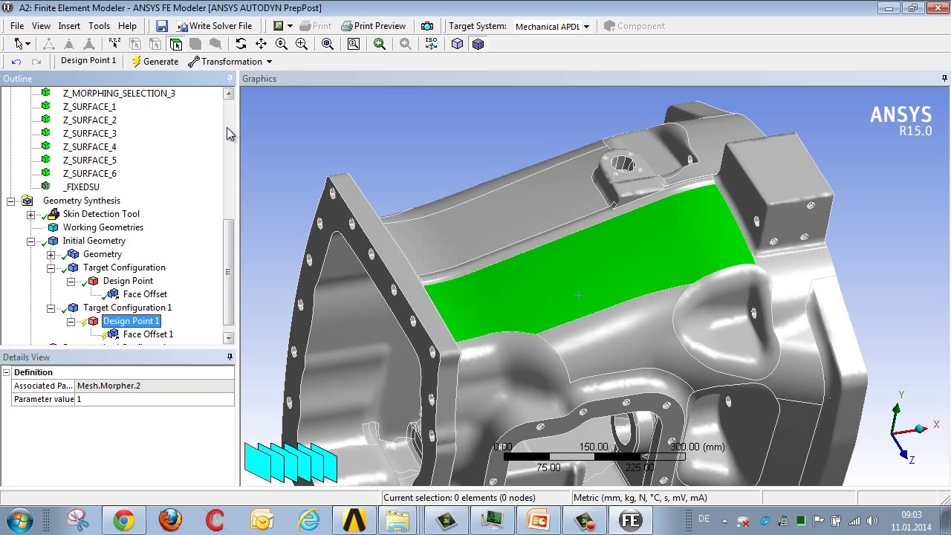
left_click(232, 61)
left_click(240, 110)
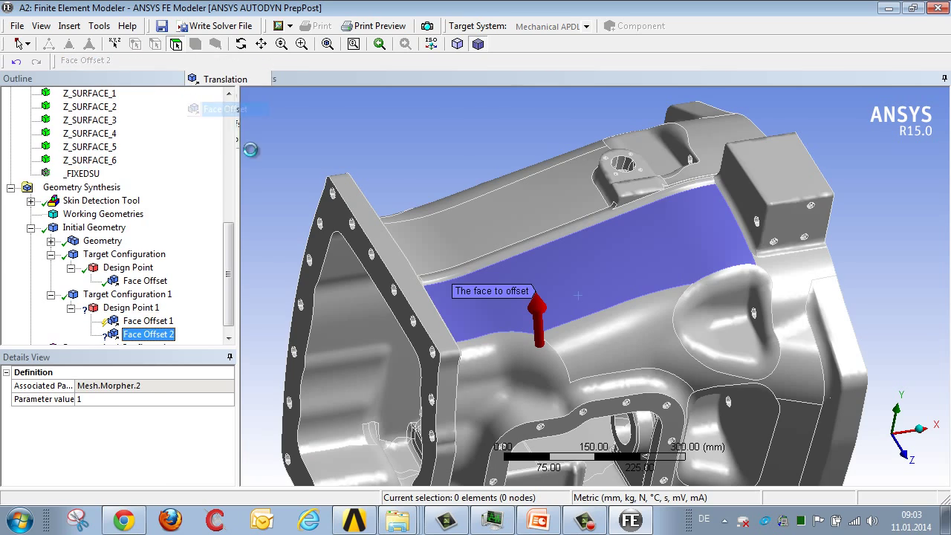
left_click(155, 439)
type("1")
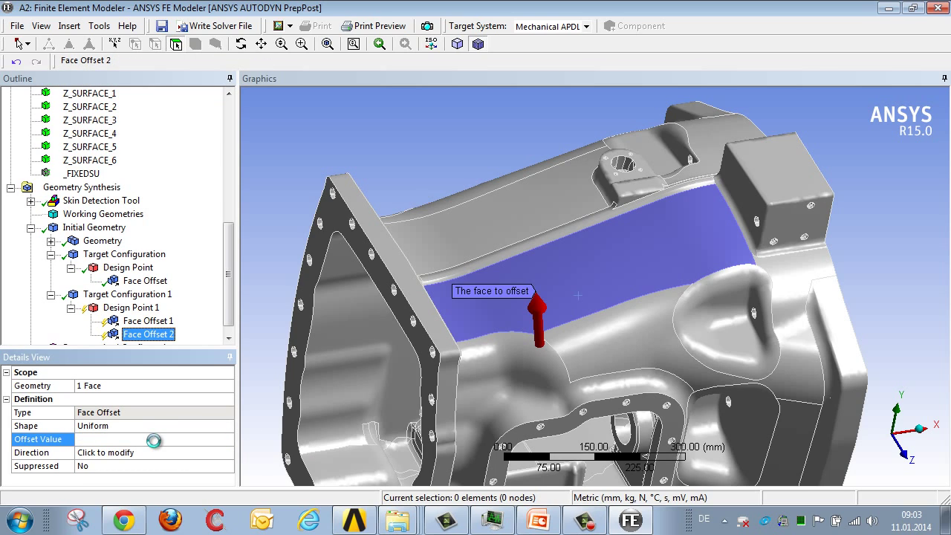
key("Return")
left_click(127, 294)
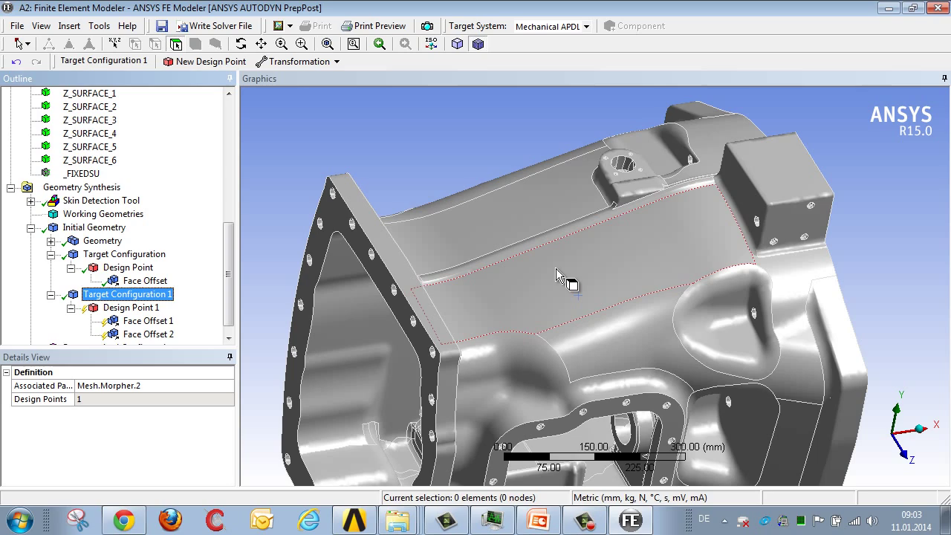
Step: Create a target configuration translating the flange face 1 in X, then generate Design Point 2
left_click(479, 151)
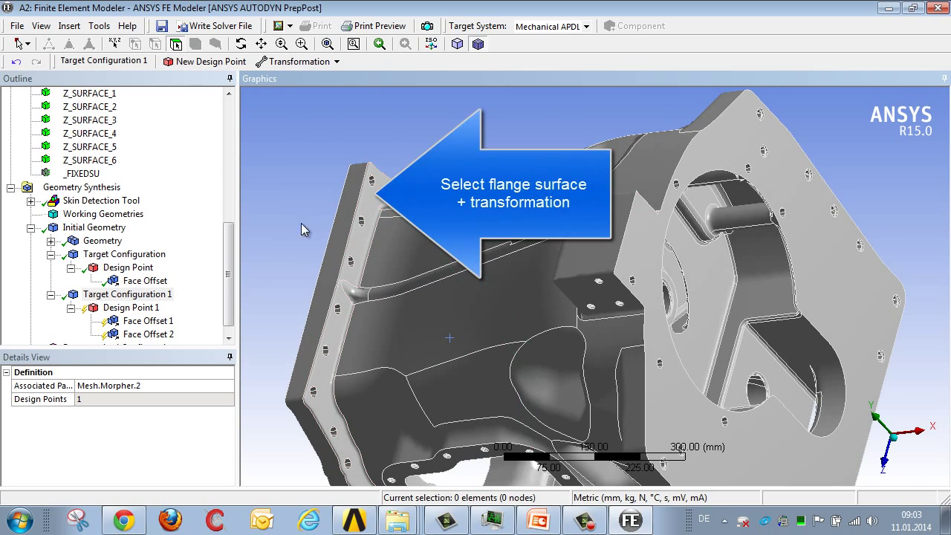
left_click(93, 227)
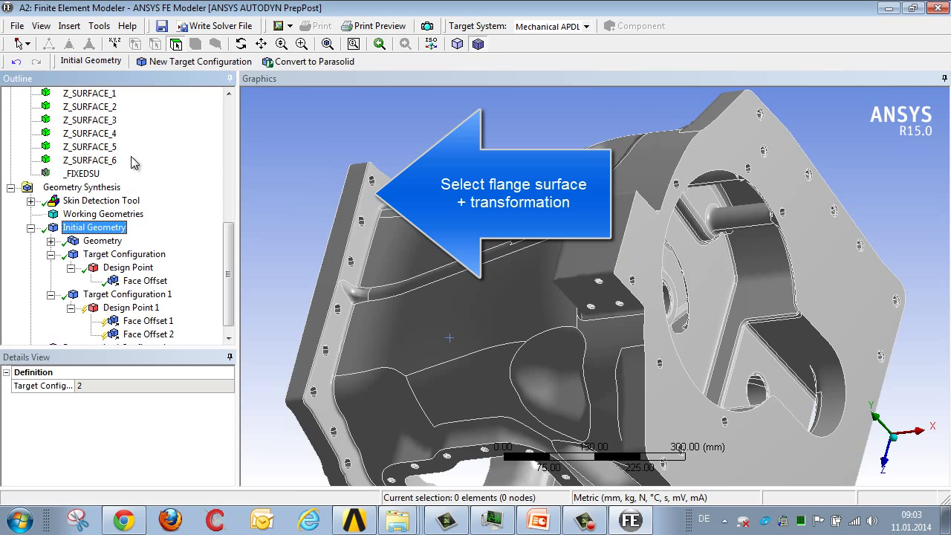
left_click(196, 61)
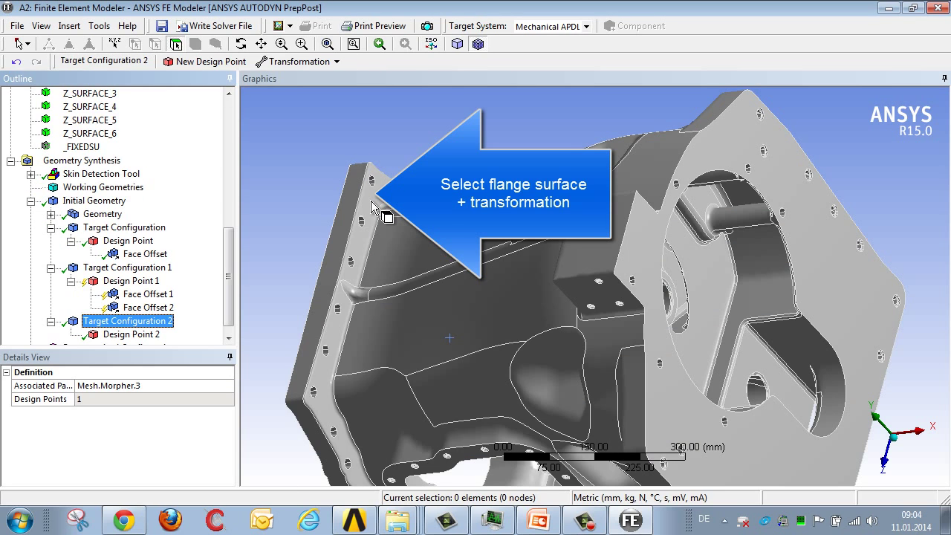
left_click(374, 237)
left_click(301, 62)
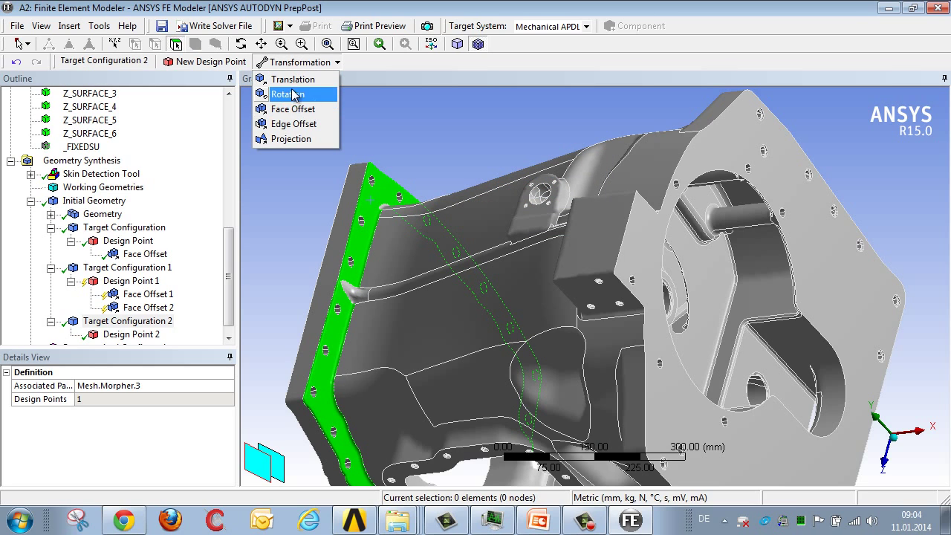
left_click(295, 80)
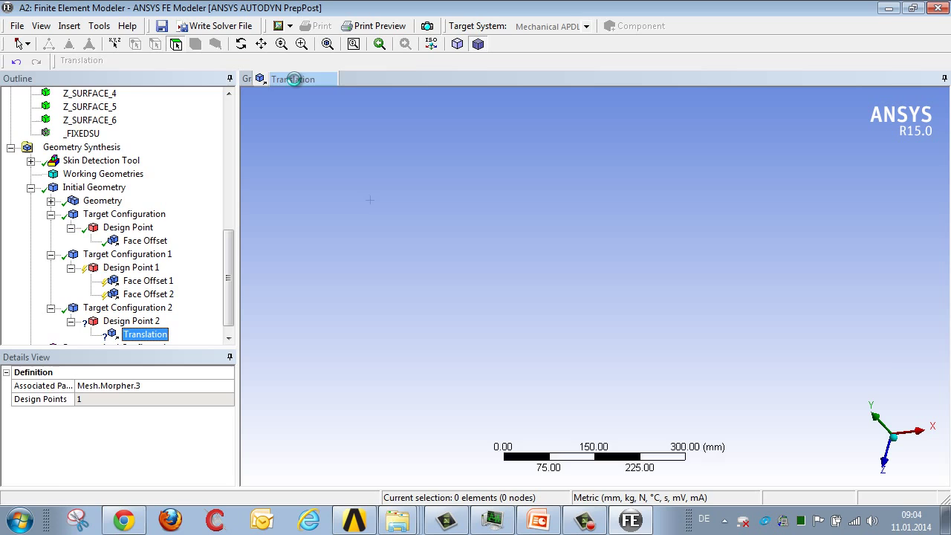
left_click(162, 425)
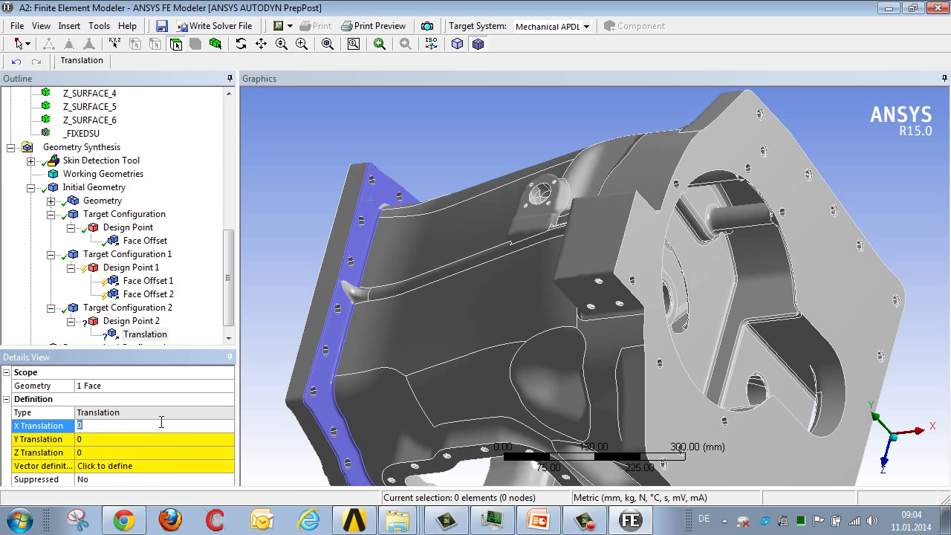
key("Return")
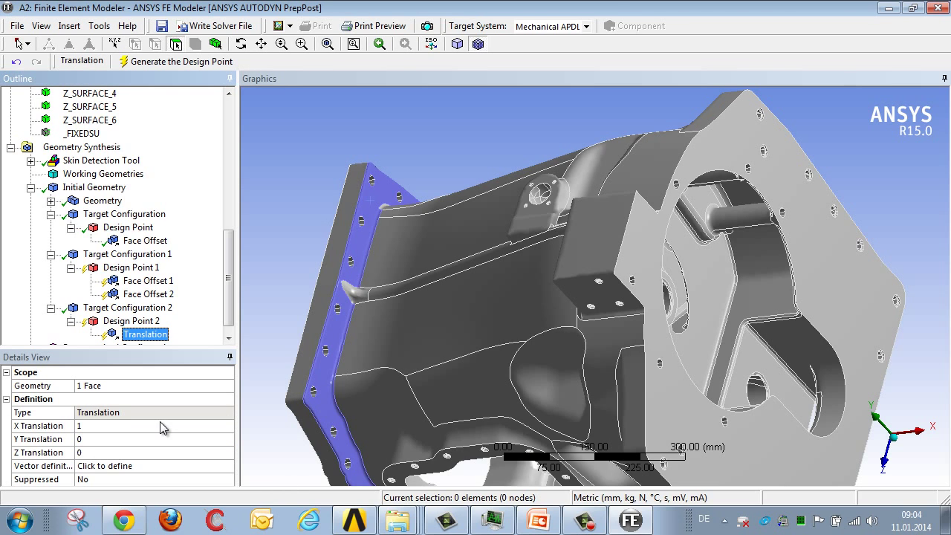
left_click(195, 62)
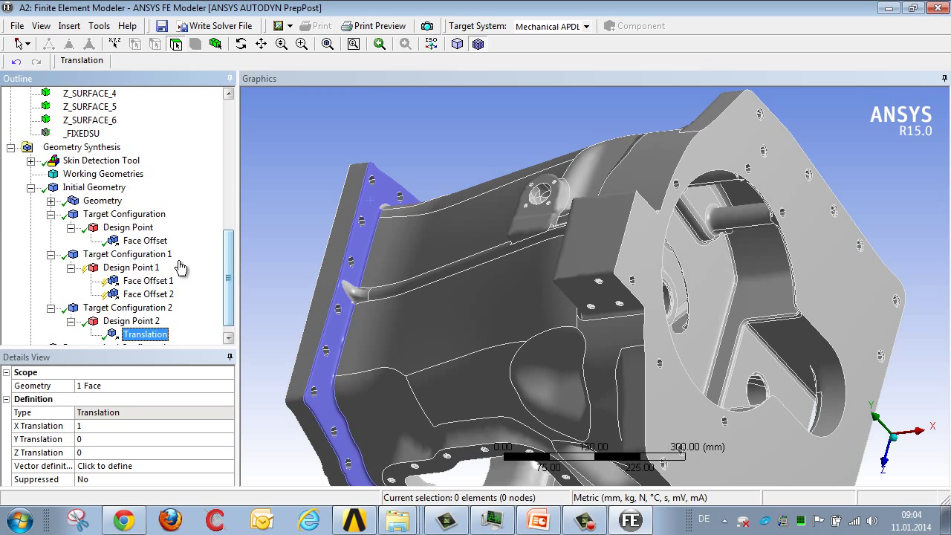
left_click(148, 268)
Step: Generate Design Point 1, then build the Parameterized Mesh from the Parameterized Configuration
left_click(150, 61)
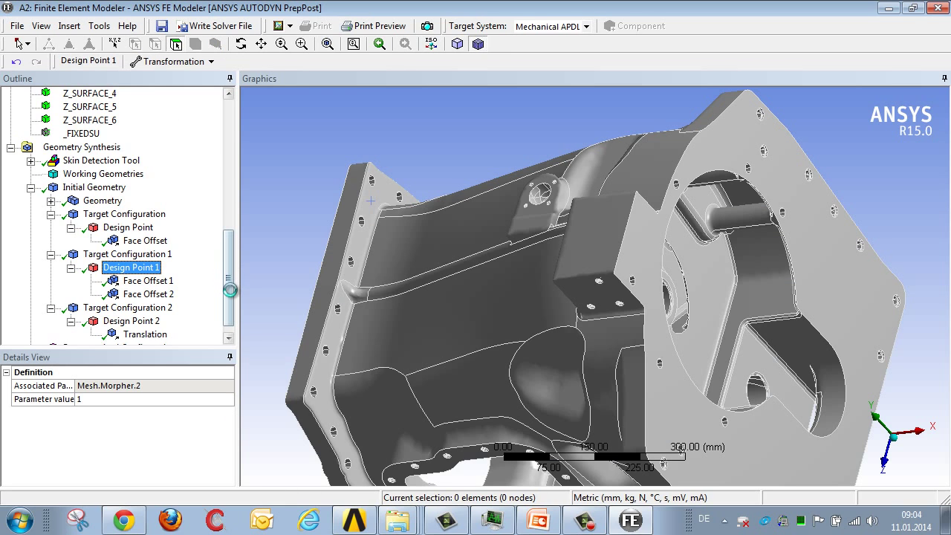
scroll(229, 289, "down", 1)
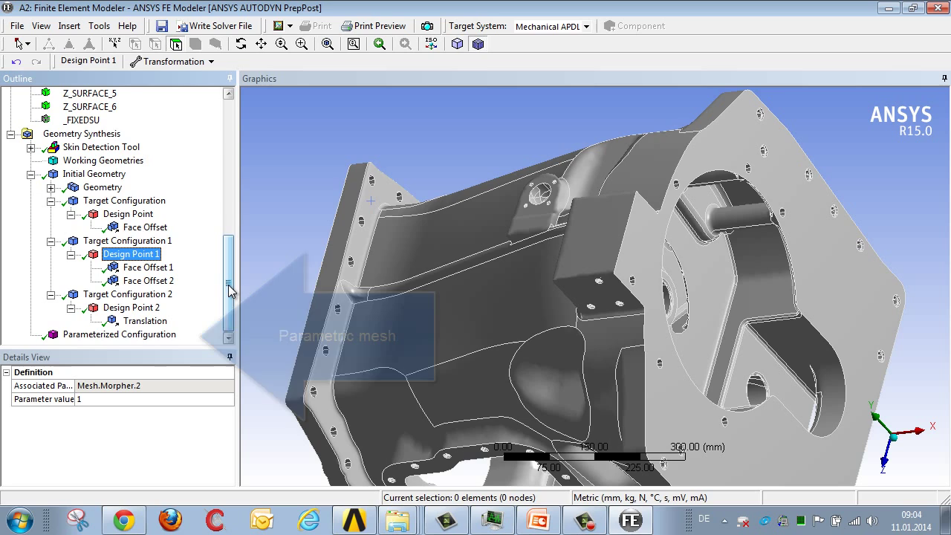
left_click(170, 336)
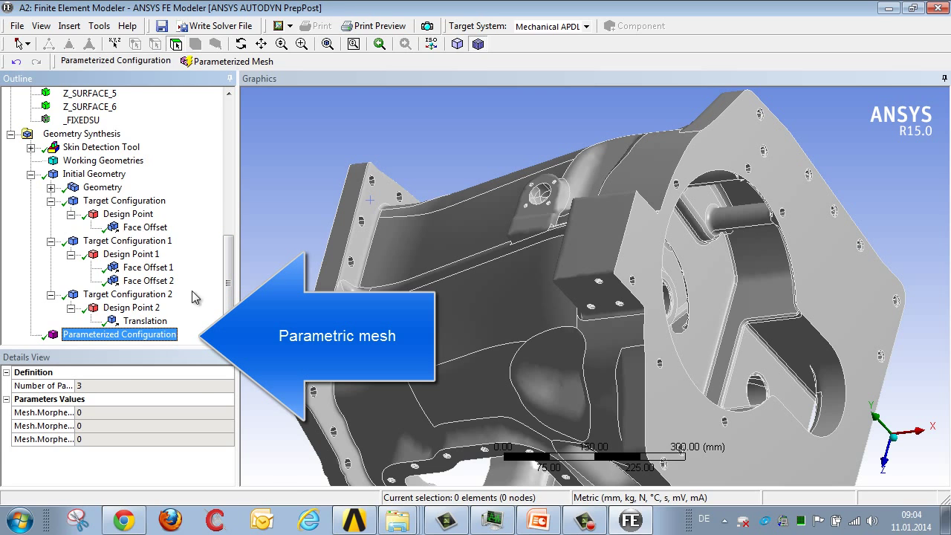
left_click(251, 66)
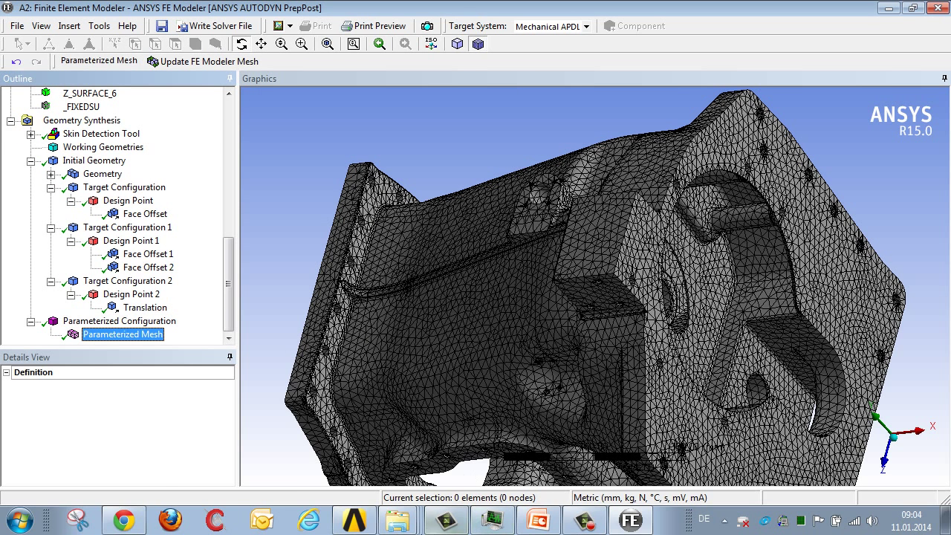
left_click(355, 520)
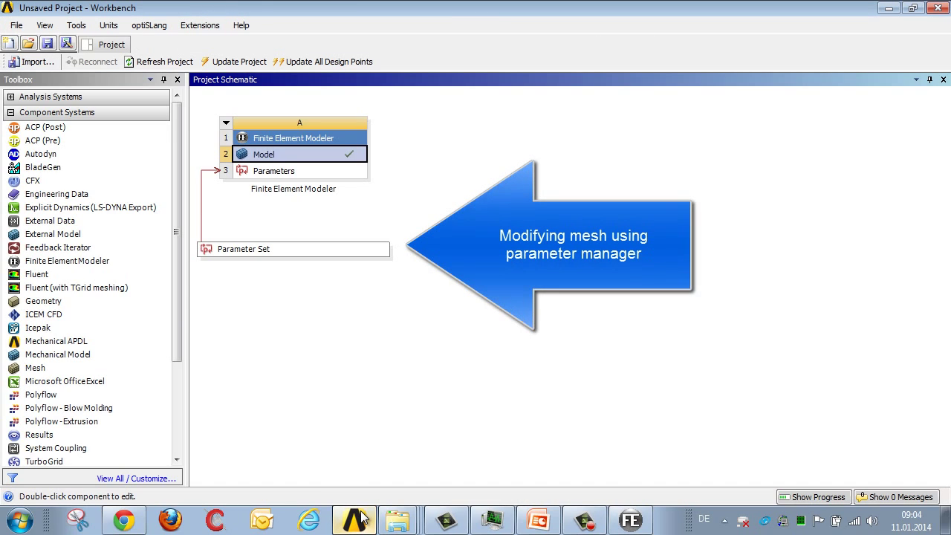
Step: Set P3 (Mesh.Morpher.3) to 40 in the Parameter Set
double_click(275, 249)
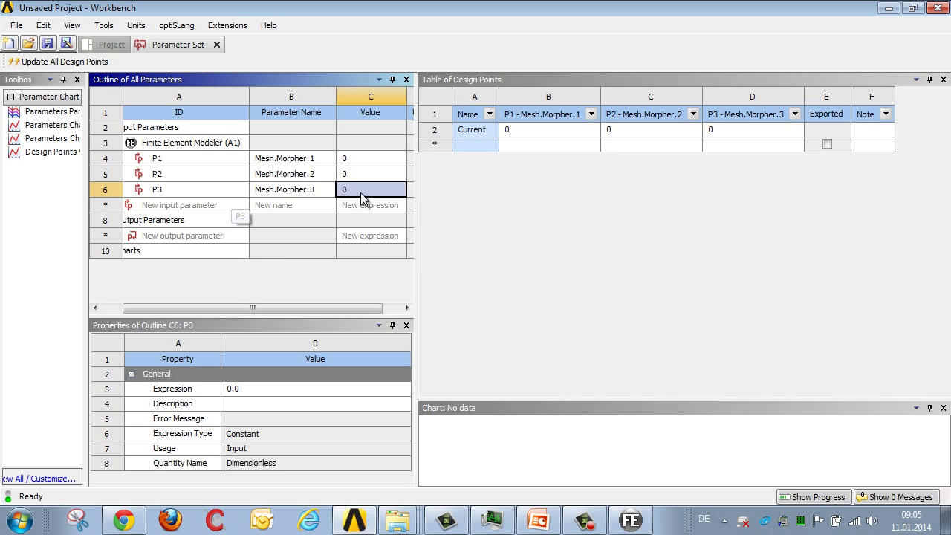
type("40")
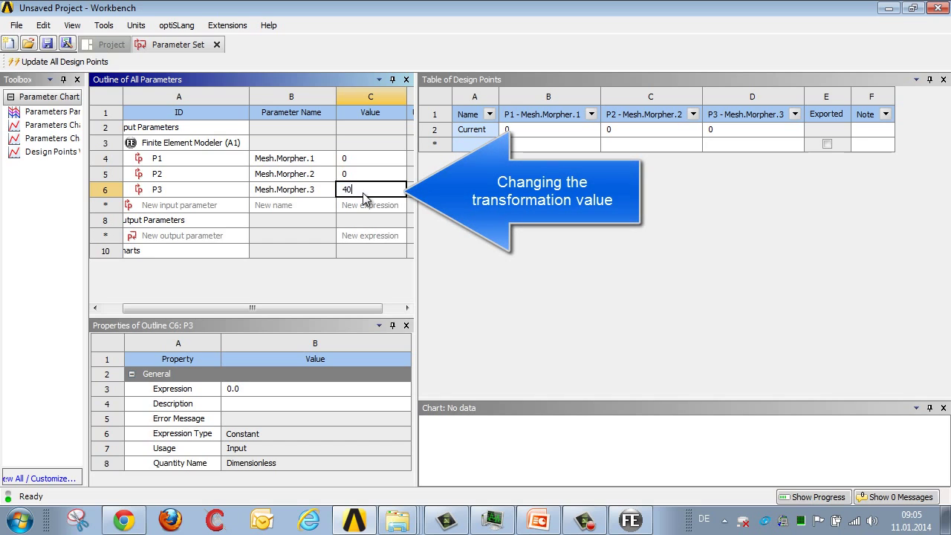
key("Return")
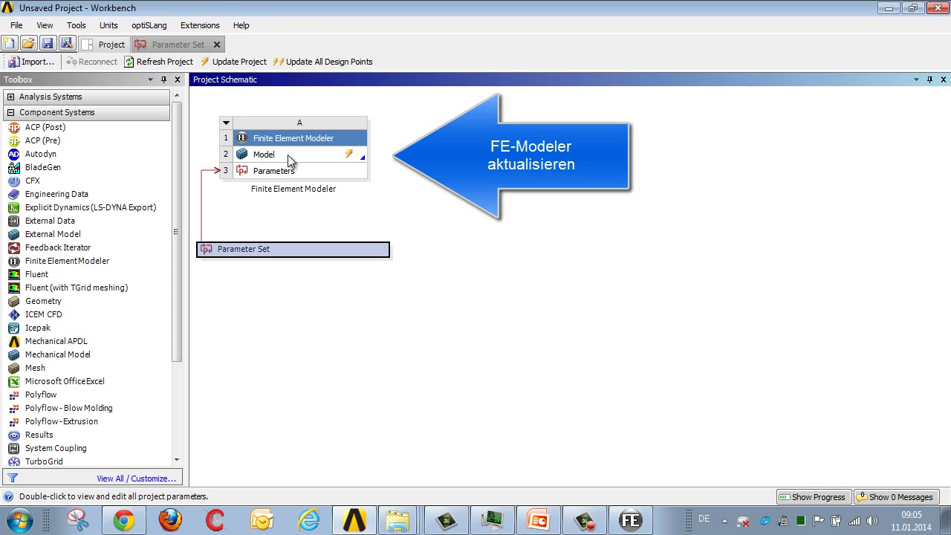
Step: Update the FE Modeler Model cell with the new P3 value
left_click(289, 161)
right_click(288, 156)
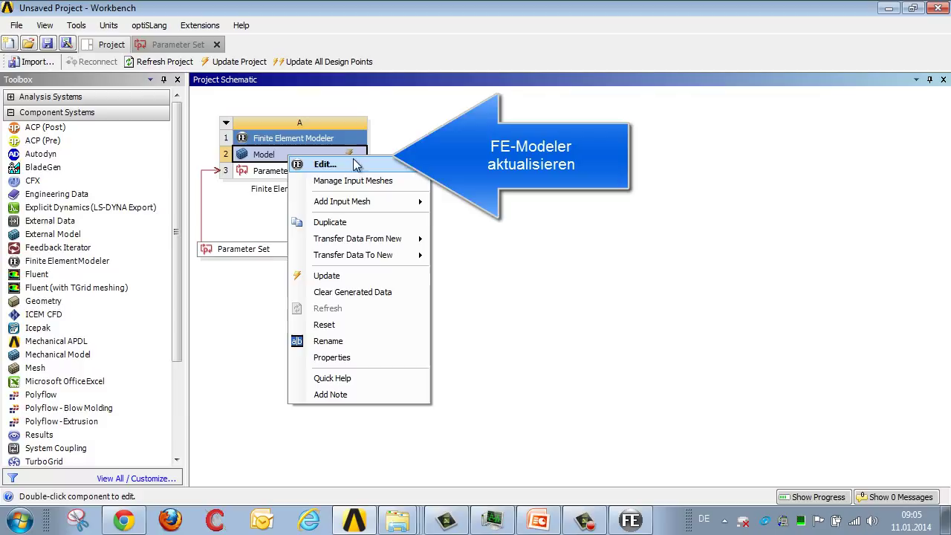
left_click(359, 276)
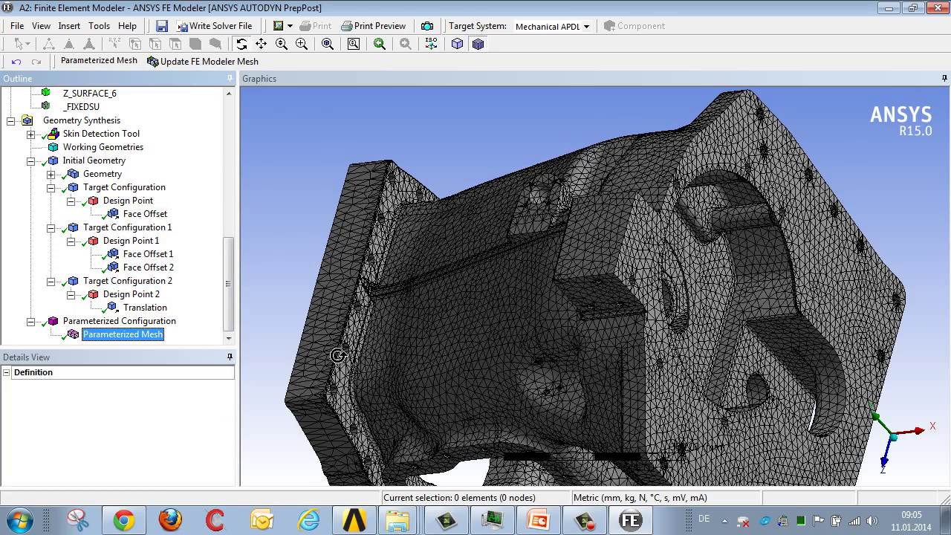
Step: Orbit and zoom the morphed housing mesh to inspect its flange and walls
left_click_drag(340, 355, 340, 349)
scroll(340, 349, "up", 5)
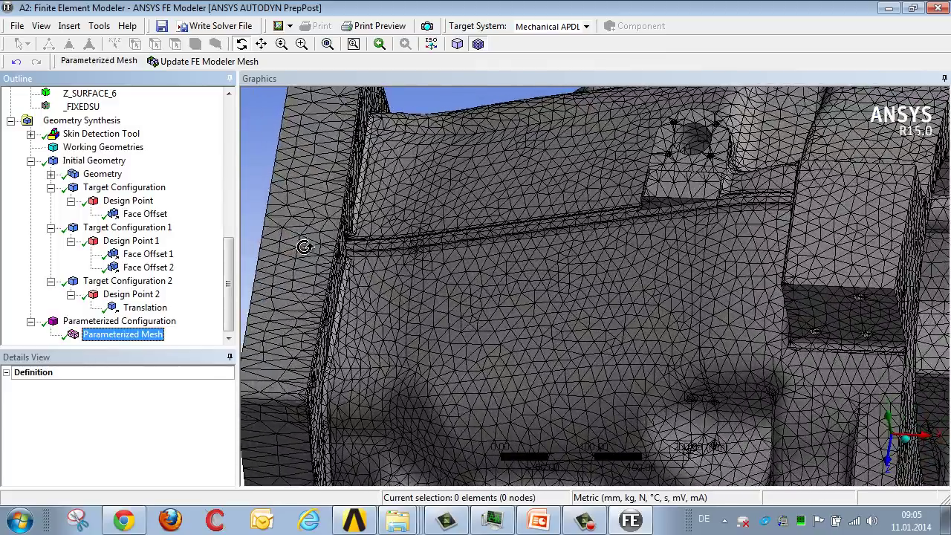
left_click_drag(346, 248, 420, 248)
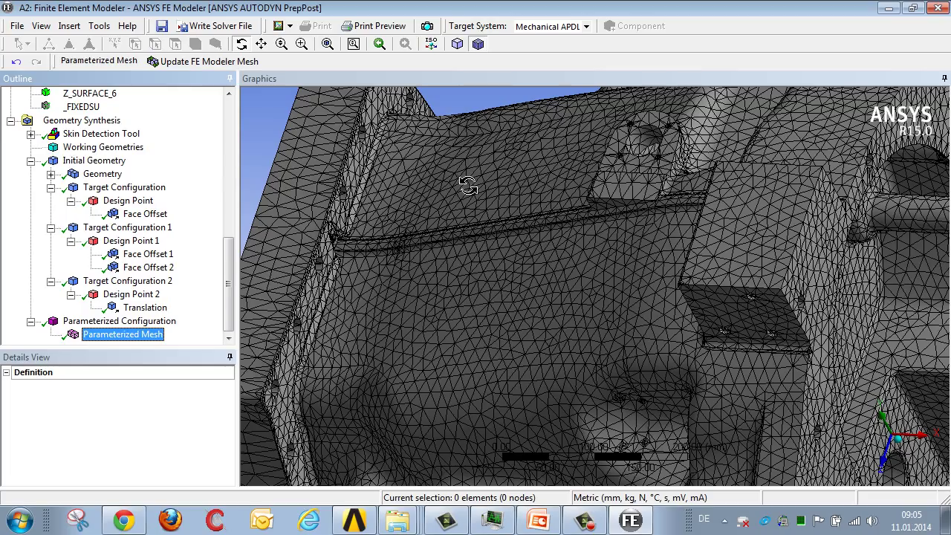
left_click_drag(454, 259, 451, 263)
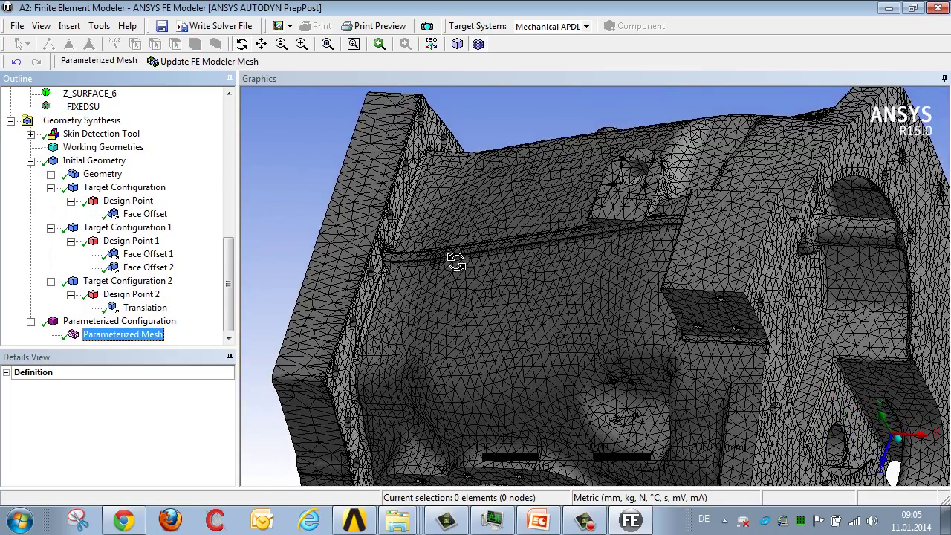
Step: Enter P3 = 4, P1 = 0.5 and P2 = 2 in the Parameter Set value cells
left_click(353, 522)
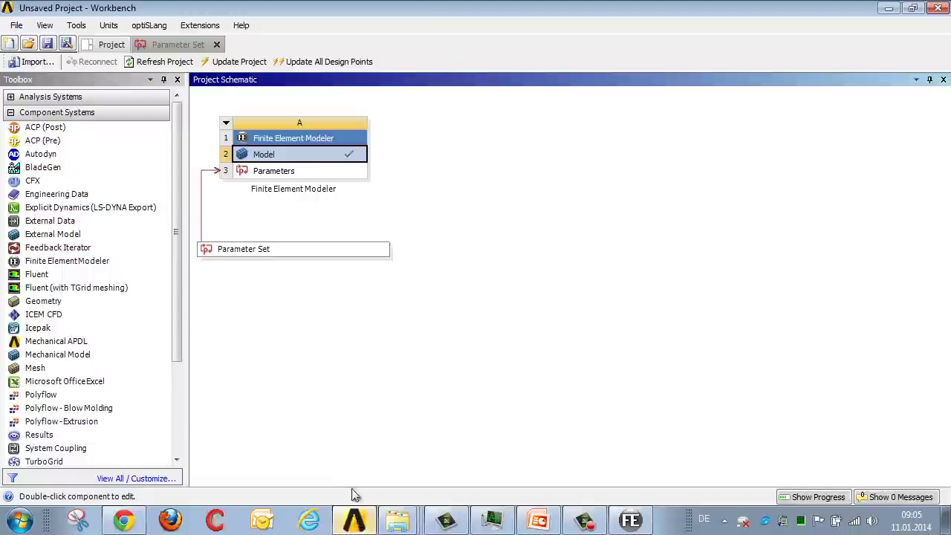
double_click(297, 252)
left_click(362, 192)
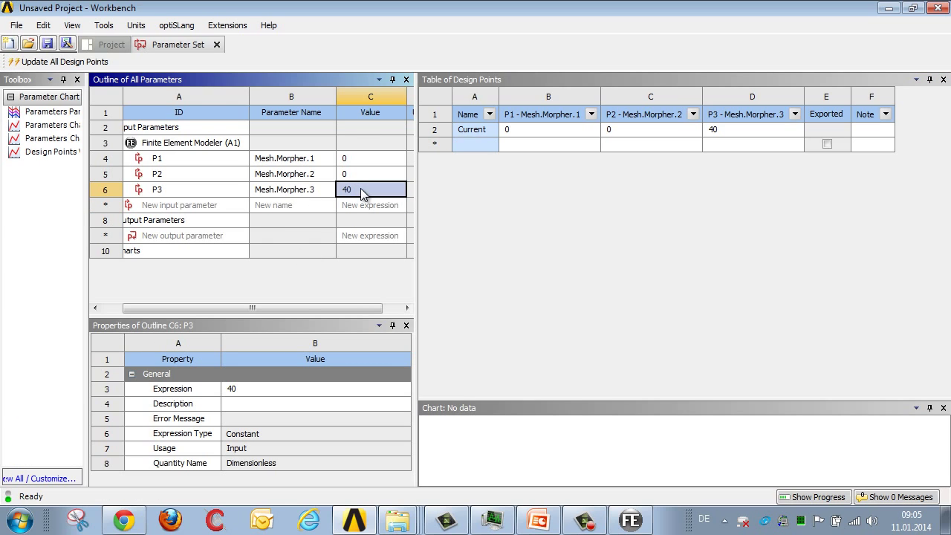
type("4")
key("Return")
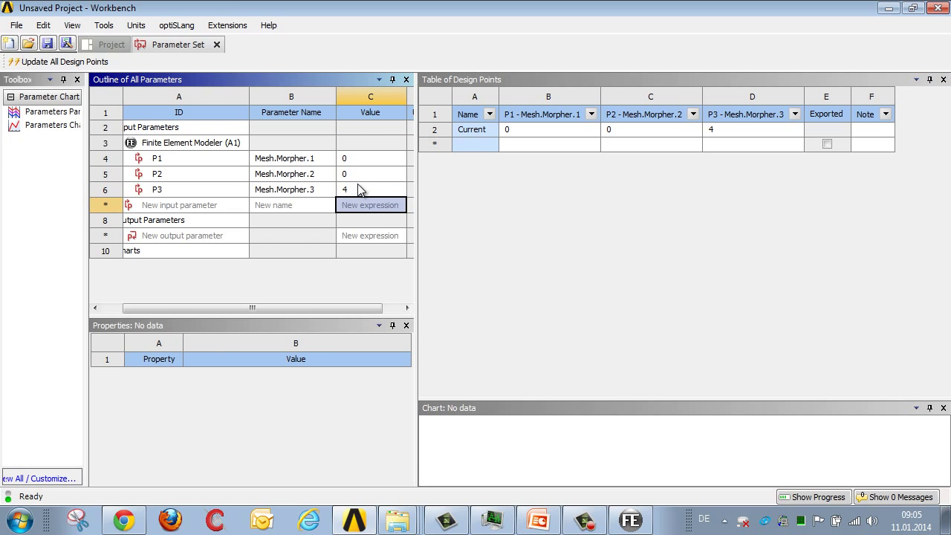
left_click(365, 162)
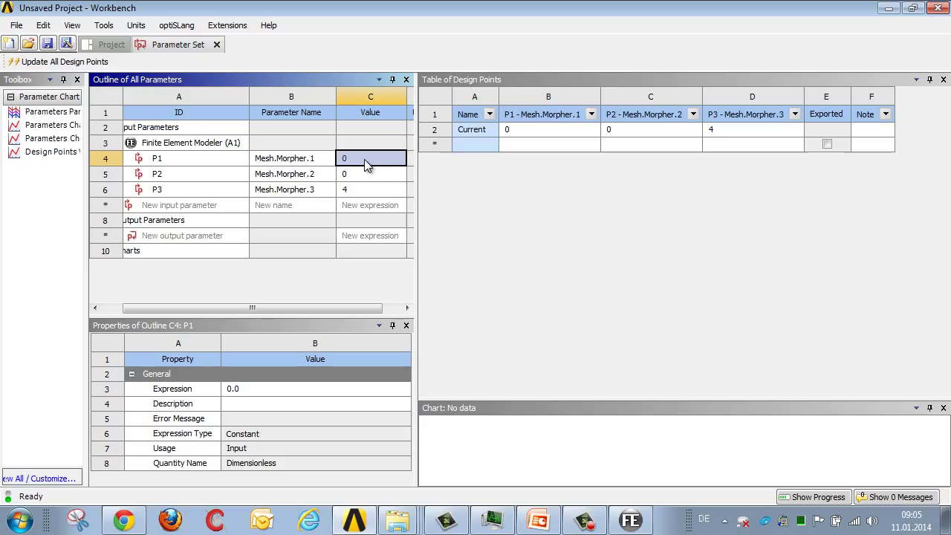
left_click(364, 162)
type(".5")
key("Return")
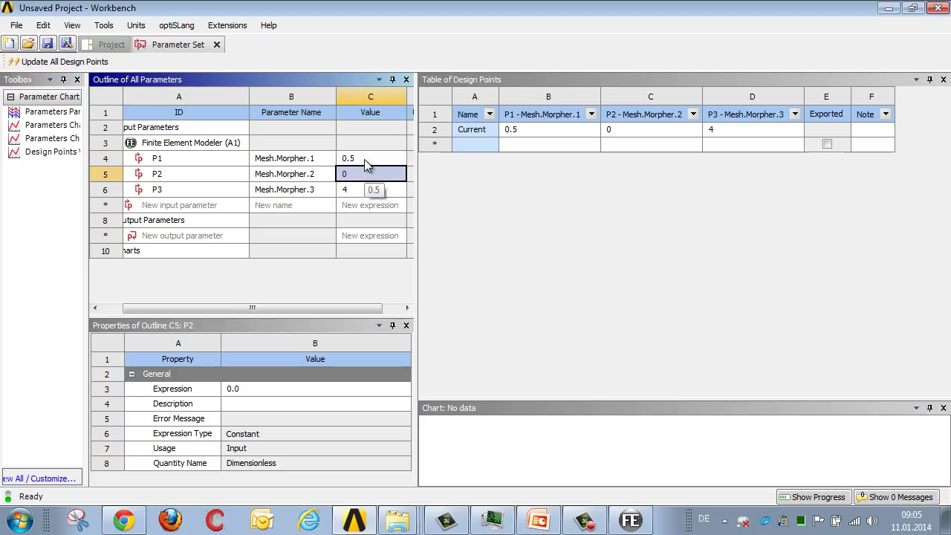
type("2")
key("Return")
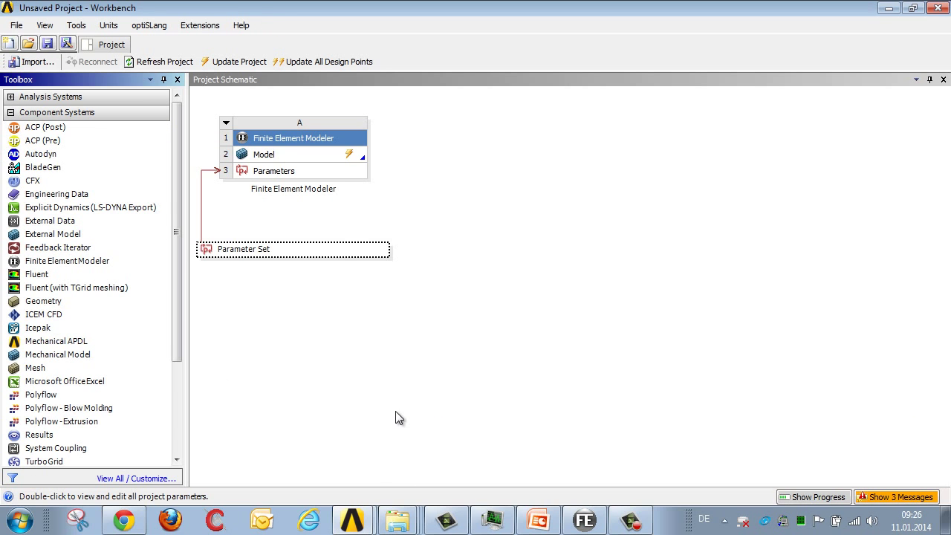
Step: Add a Modal analysis system and link the FE Modeler mesh into its Model cell
left_click(12, 99)
left_click_drag(177, 163, 177, 207)
left_click_drag(38, 248, 456, 174)
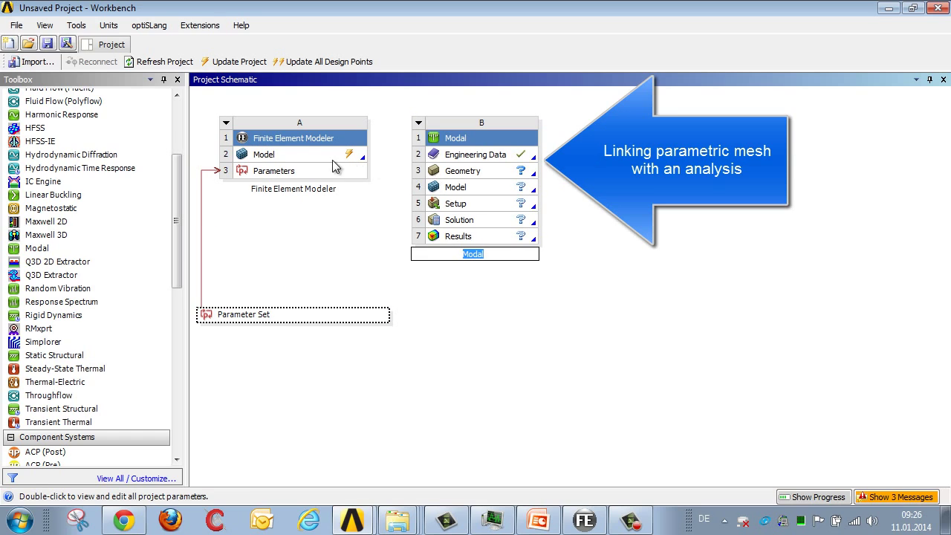
left_click_drag(300, 157, 445, 190)
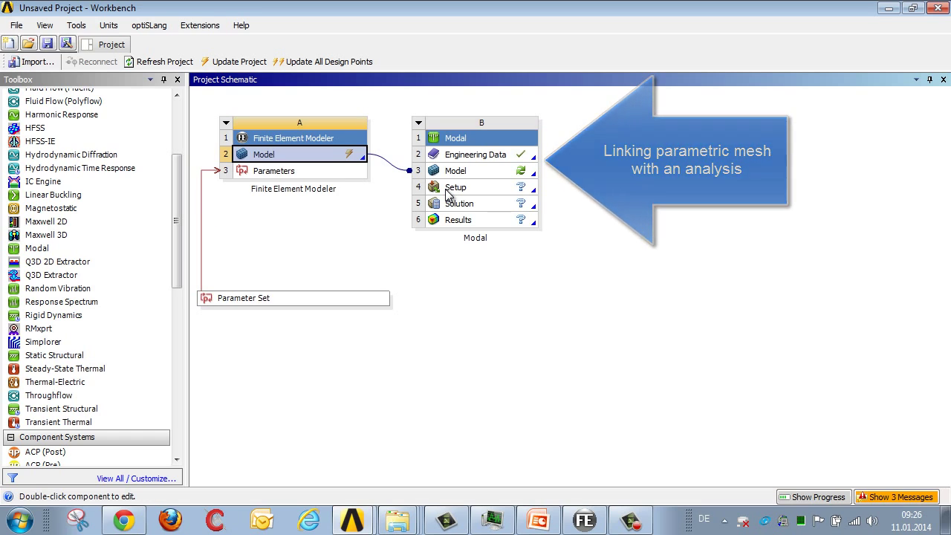
Step: Update the FE Modeler model and then the Modal system's model
right_click(311, 158)
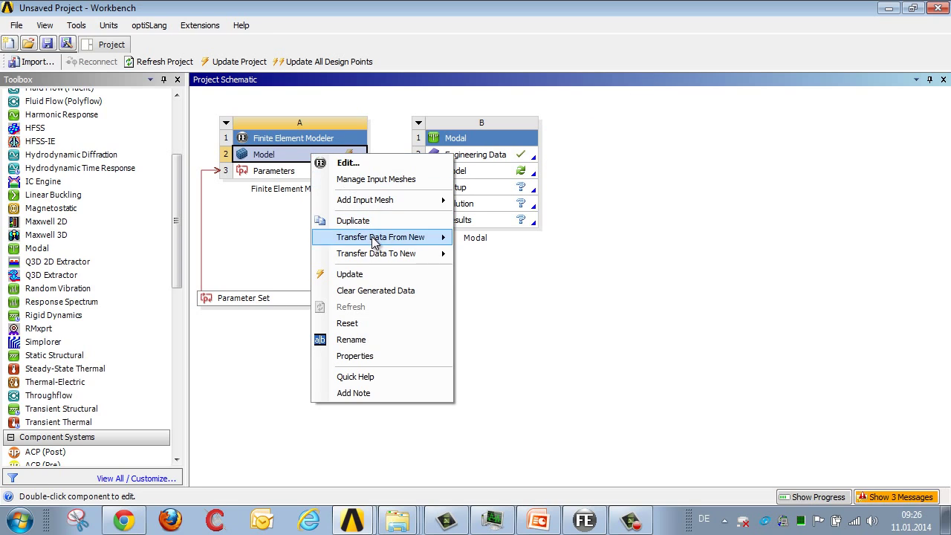
left_click(374, 276)
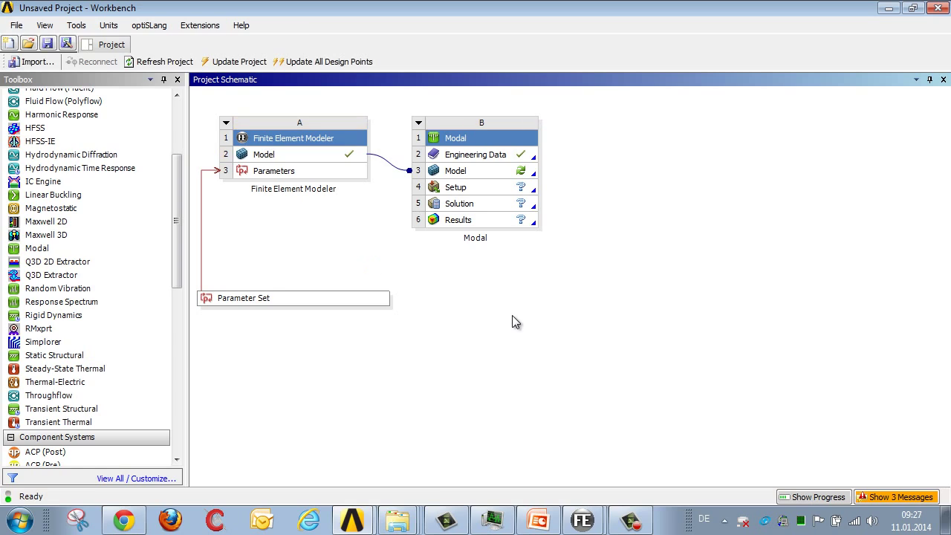
left_click(477, 177)
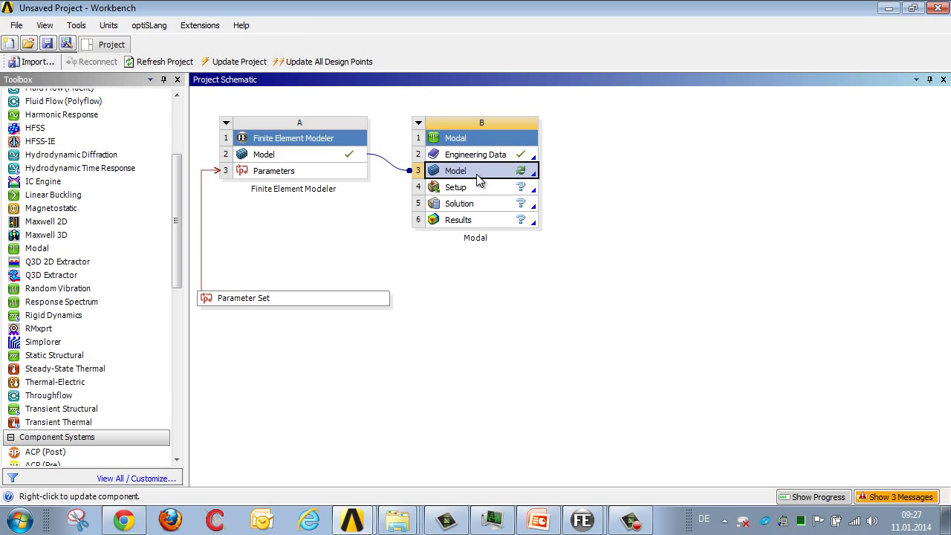
right_click(478, 179)
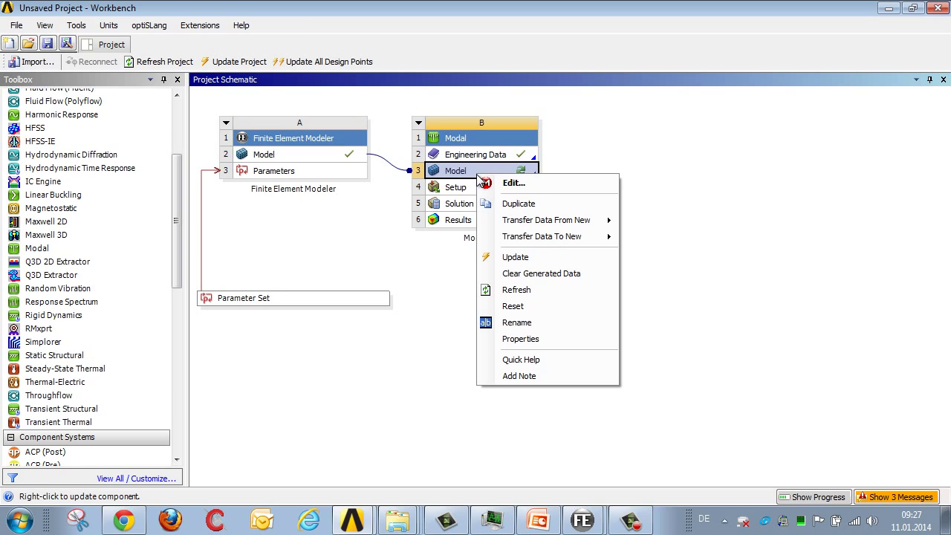
left_click(513, 257)
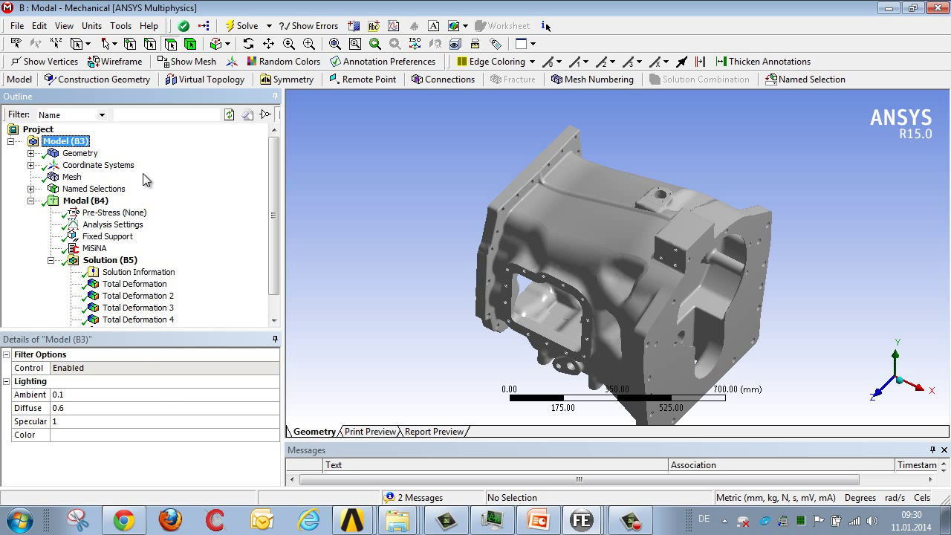
Step: Review the fixed support and modal analysis settings, then show the first mode's total deformation
left_click(108, 236)
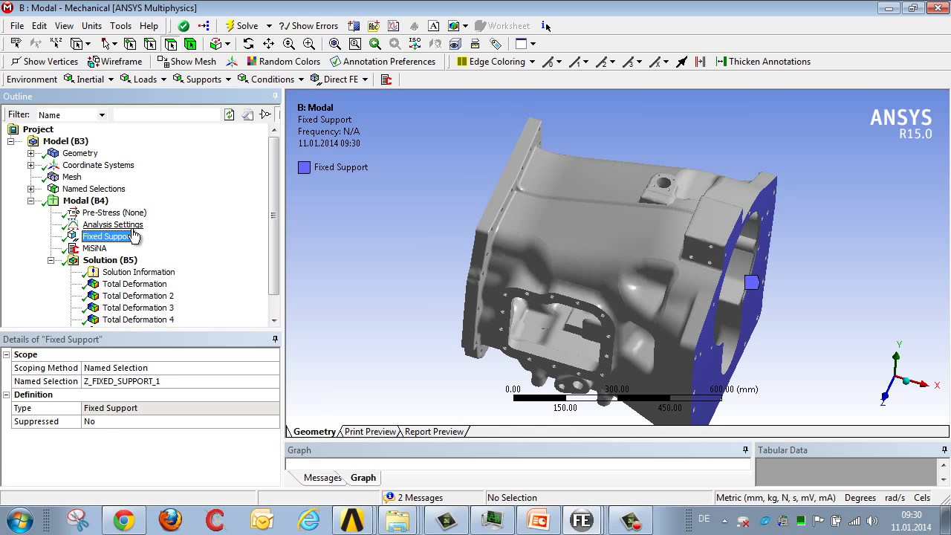
left_click(119, 224)
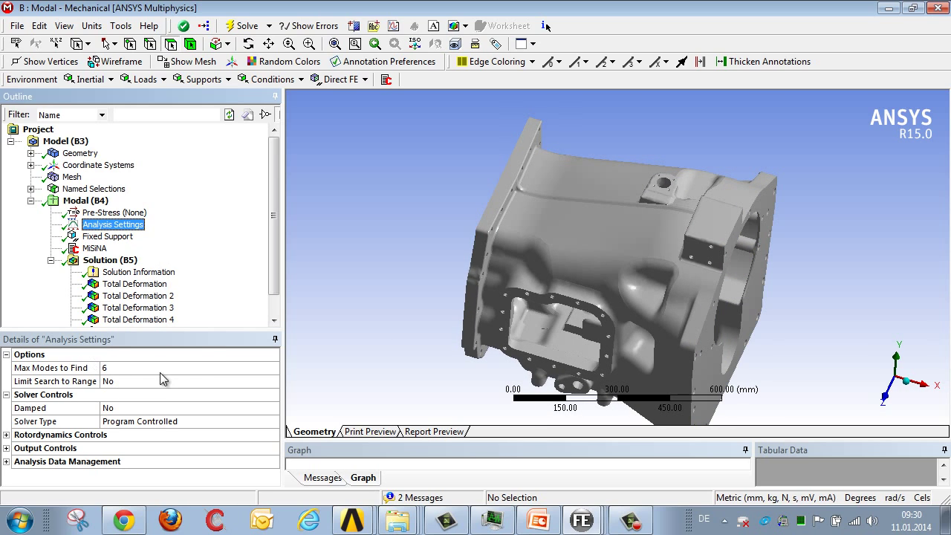
left_click(177, 289)
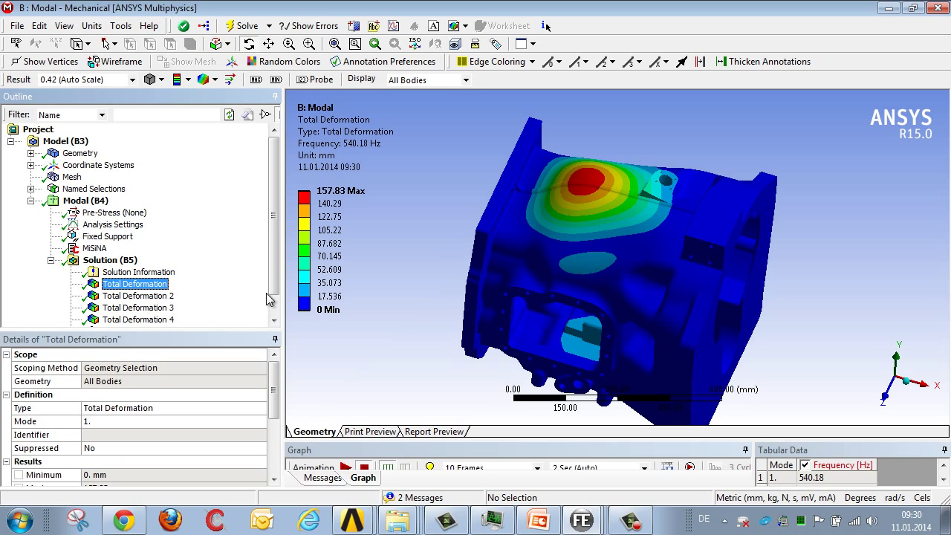
Step: Rotate to inspect the 540.18 Hz mode shape and mark that frequency as an output parameter
left_click_drag(594, 297, 563, 212)
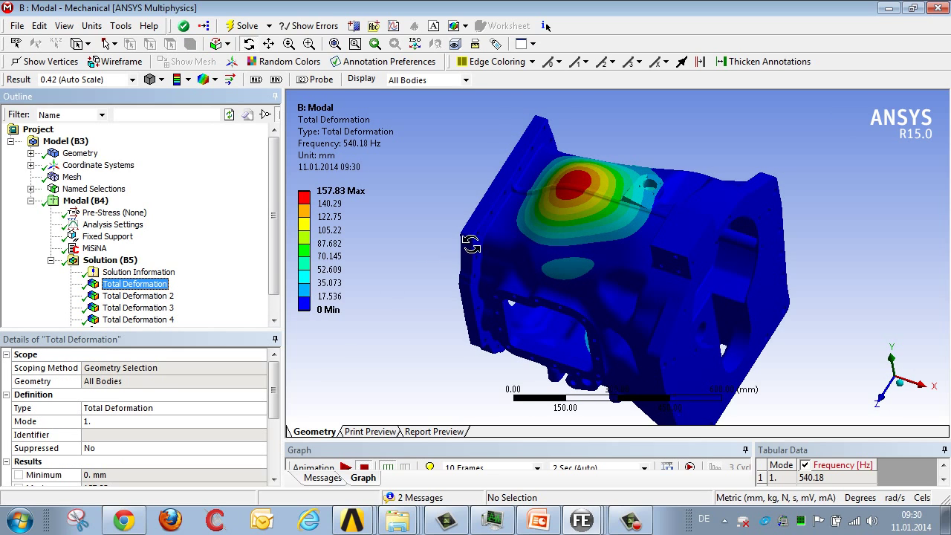
scroll(106, 450, "down", 2)
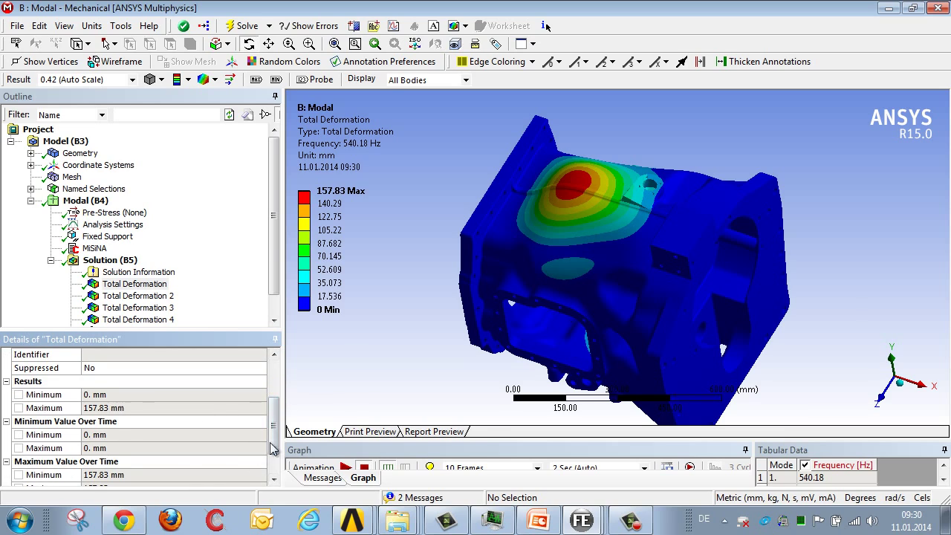
scroll(74, 468, "down", 2)
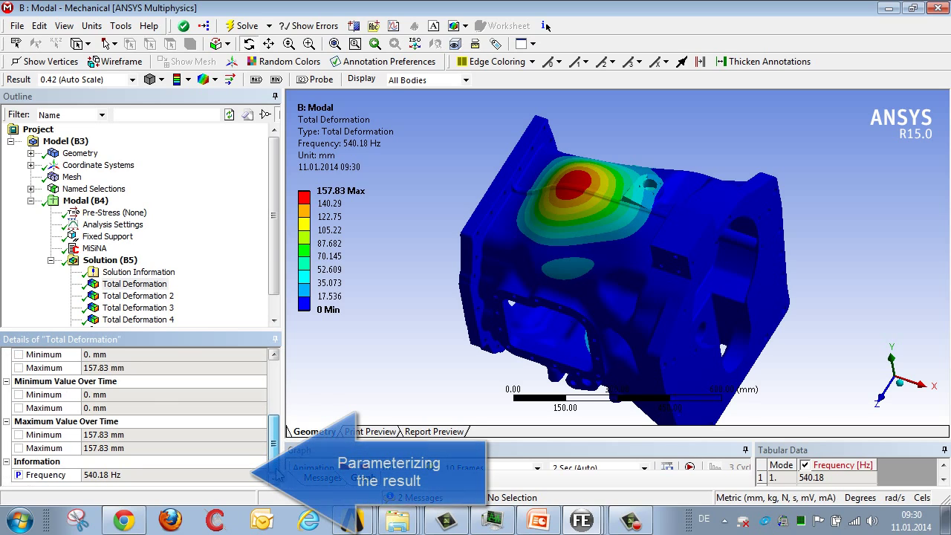
left_click(17, 475)
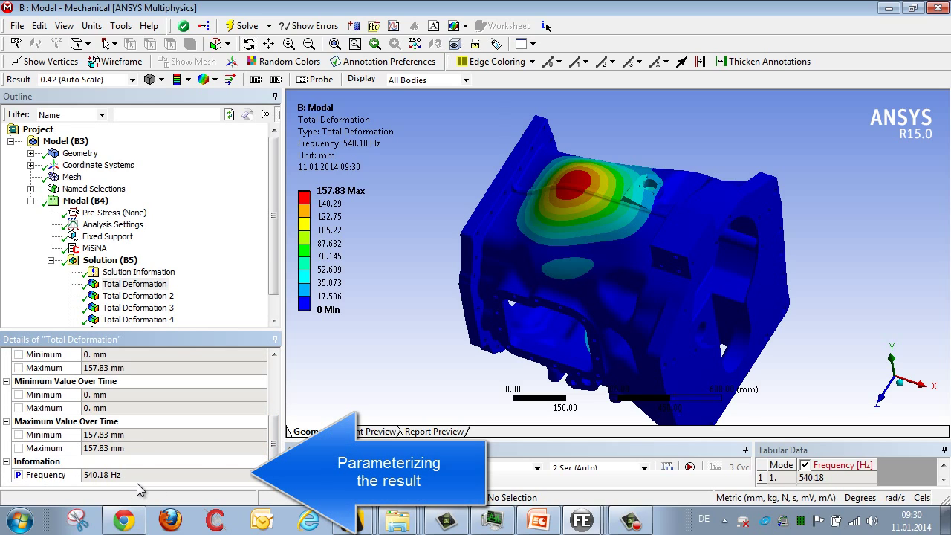
left_click(19, 475)
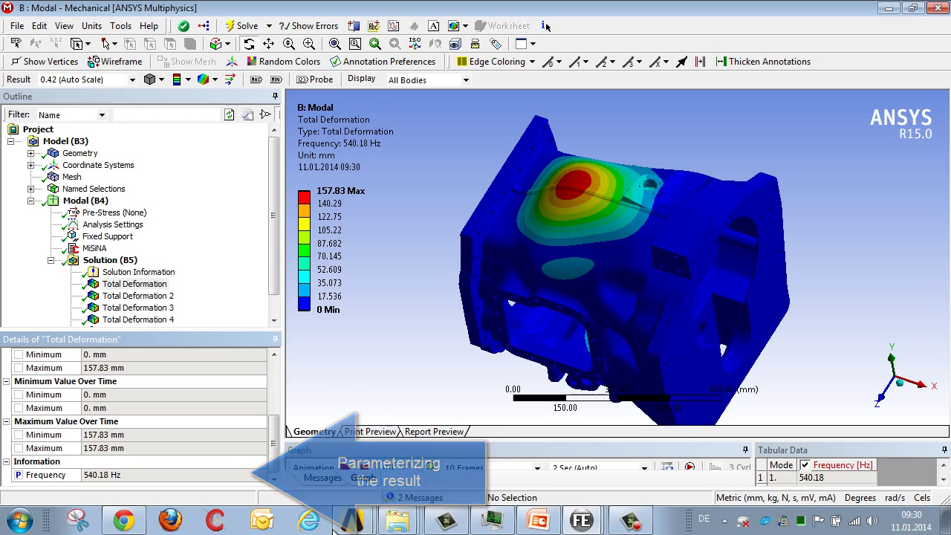
Step: Switch to the MeshMorphing_3_Parameter project and open its Parameter Set table of DP 1–DP 6 frequencies
mouse_move(350, 518)
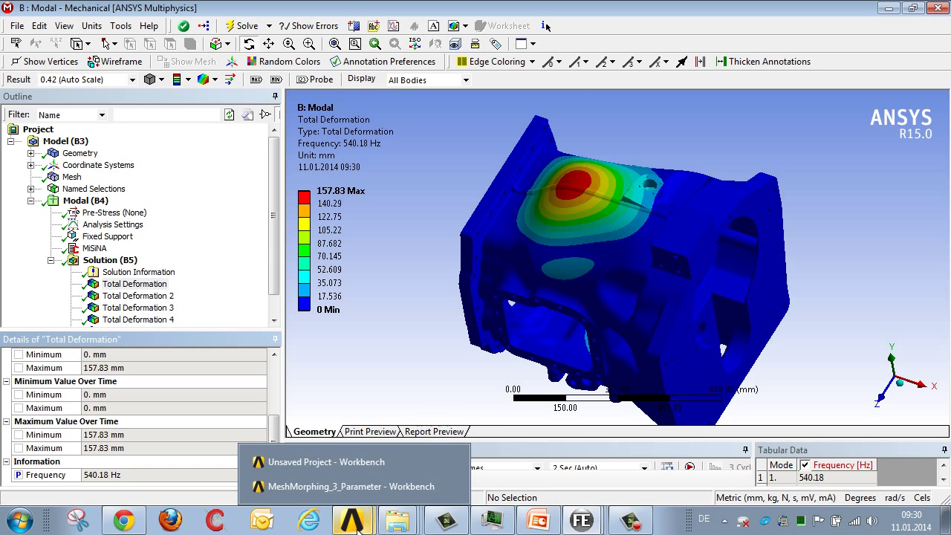
left_click(341, 489)
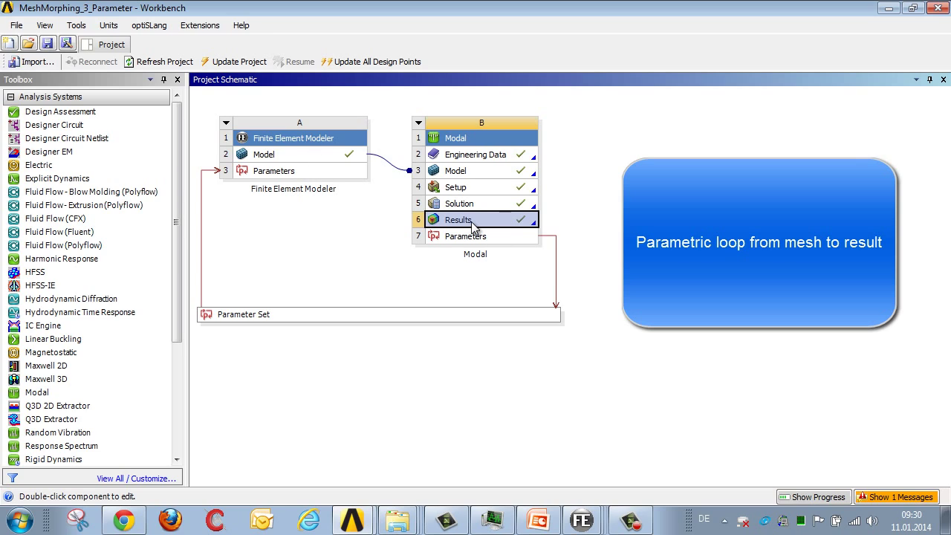
left_click(533, 316)
double_click(533, 315)
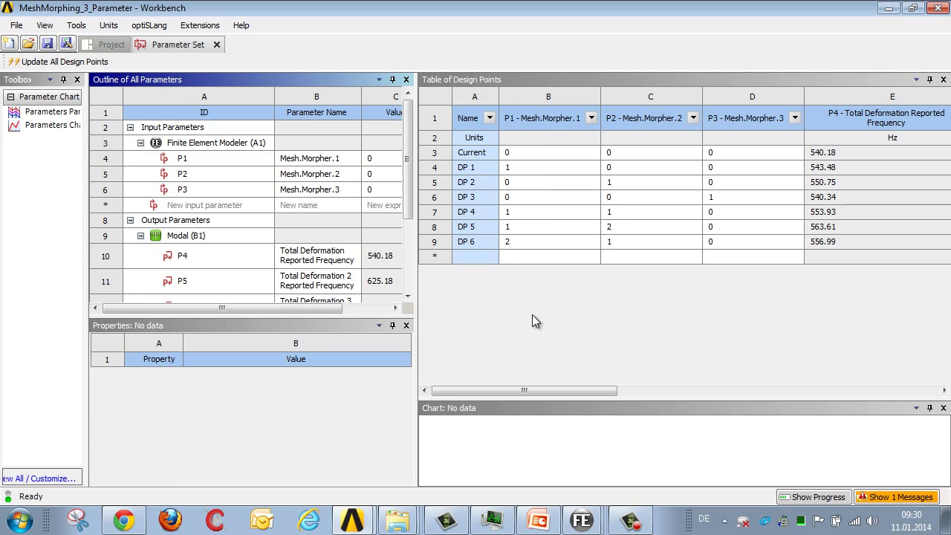